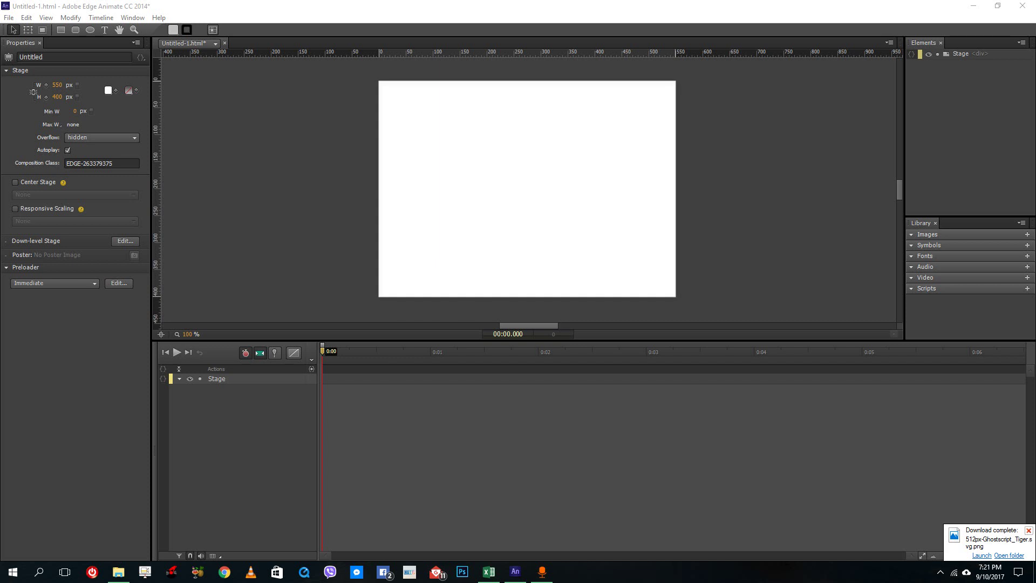
Step: Dismiss the download notice, select the empty 550×400 stage and bring up the File menu
left_click(1028, 529)
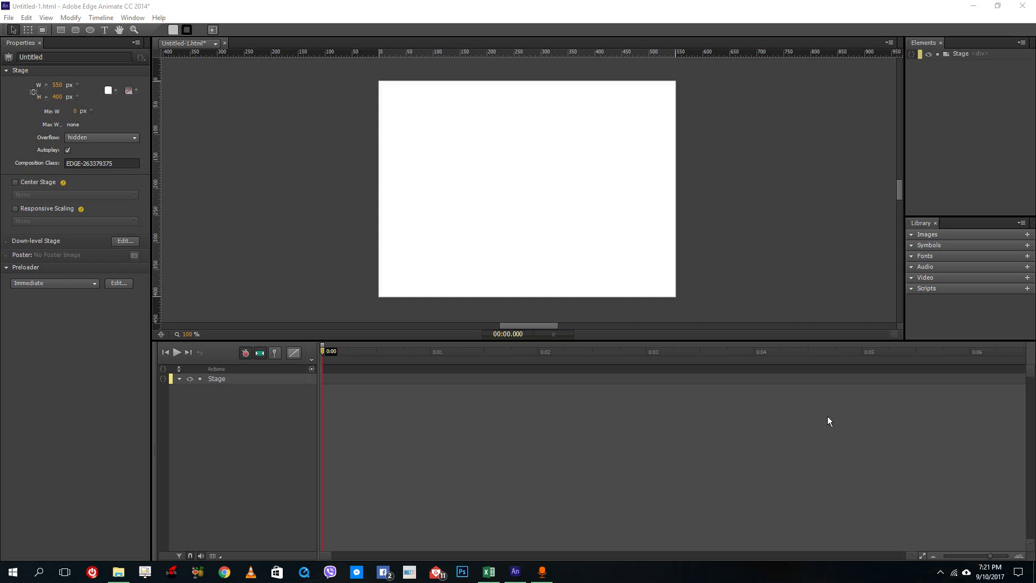
left_click(616, 207)
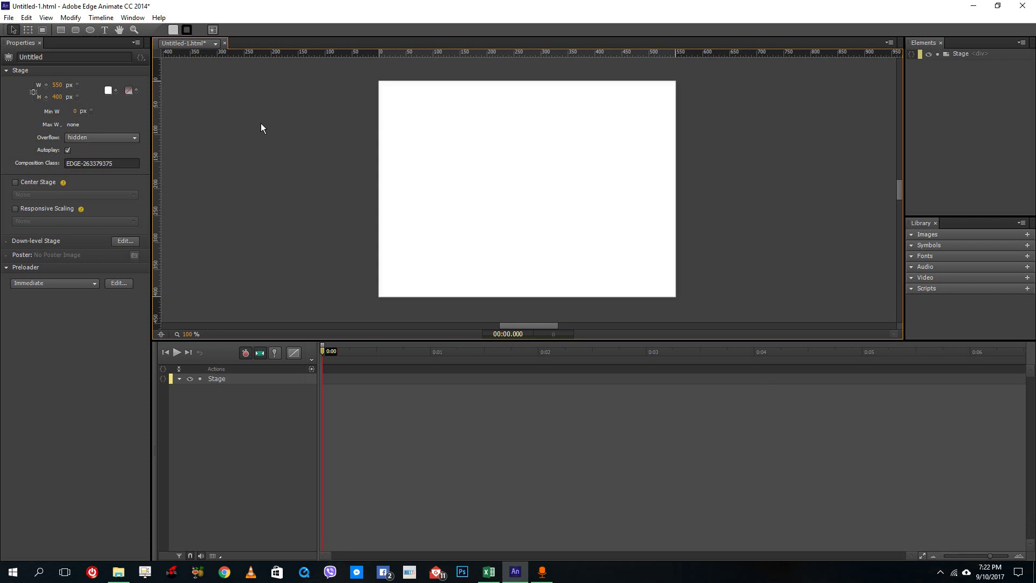
left_click(253, 72)
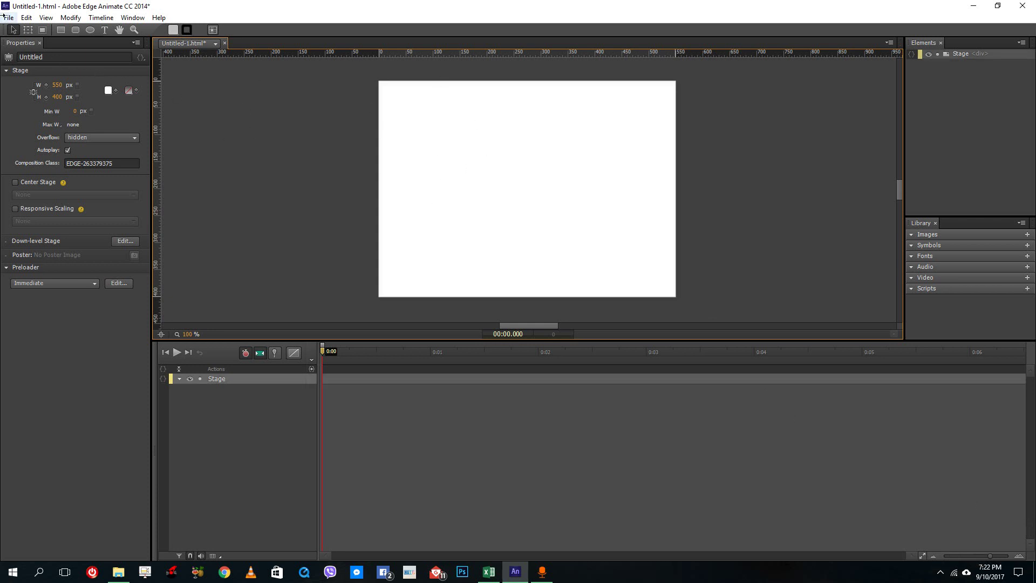
left_click(9, 18)
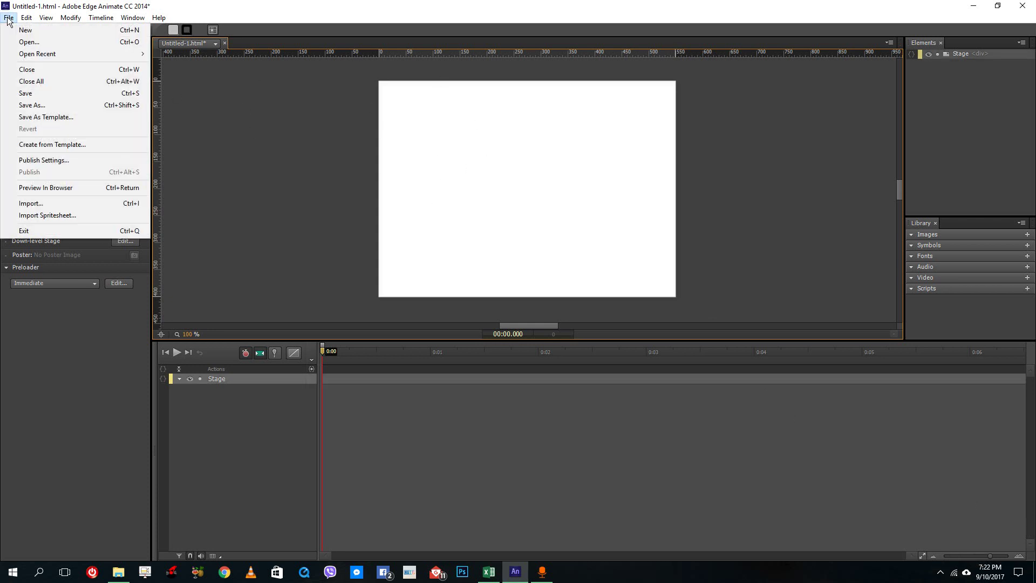
Step: Import betterdays.jpg from the Desktop into the composition
left_click(65, 203)
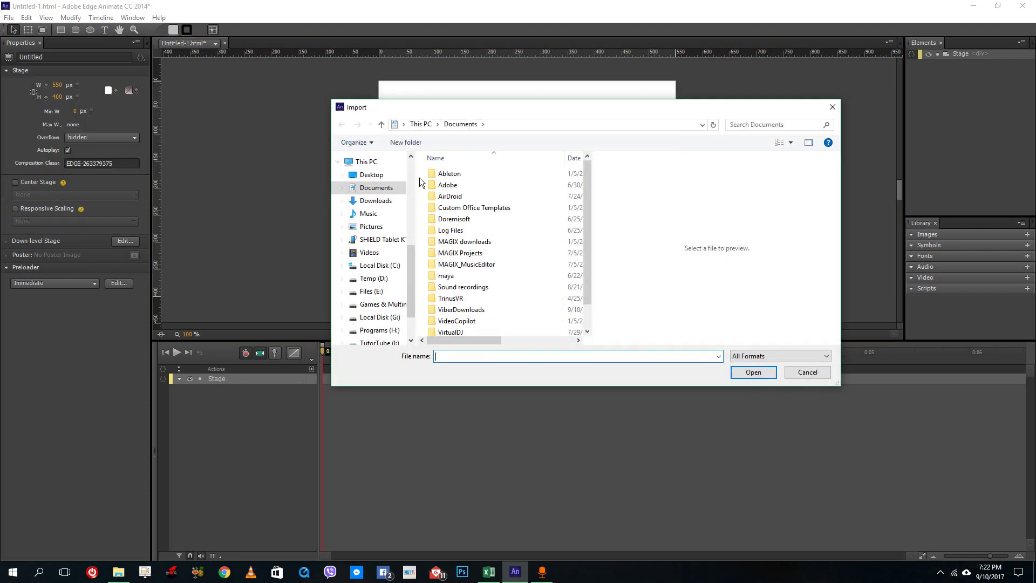
left_click(376, 178)
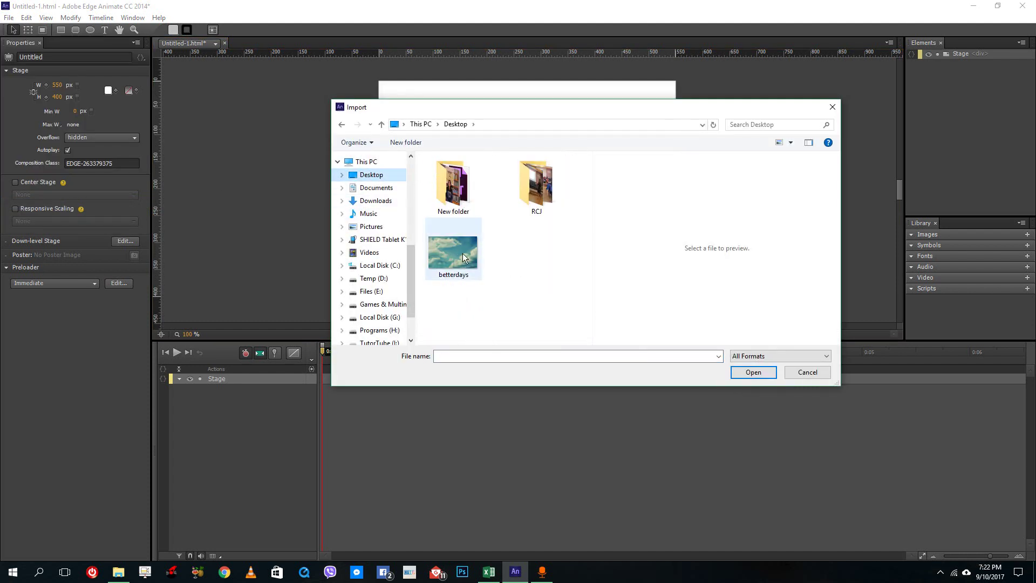
left_click_drag(554, 311, 491, 277)
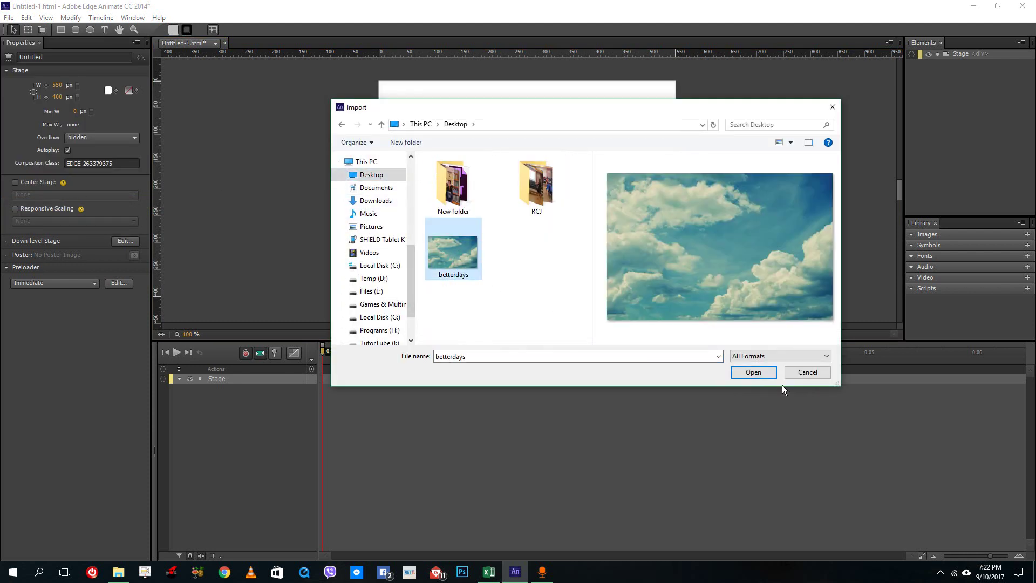
left_click(753, 372)
Step: Center the cloud image on the stage and shrink it to about 251 × 164 px
left_click_drag(528, 138, 560, 163)
left_click_drag(660, 108, 560, 167)
left_click(648, 195)
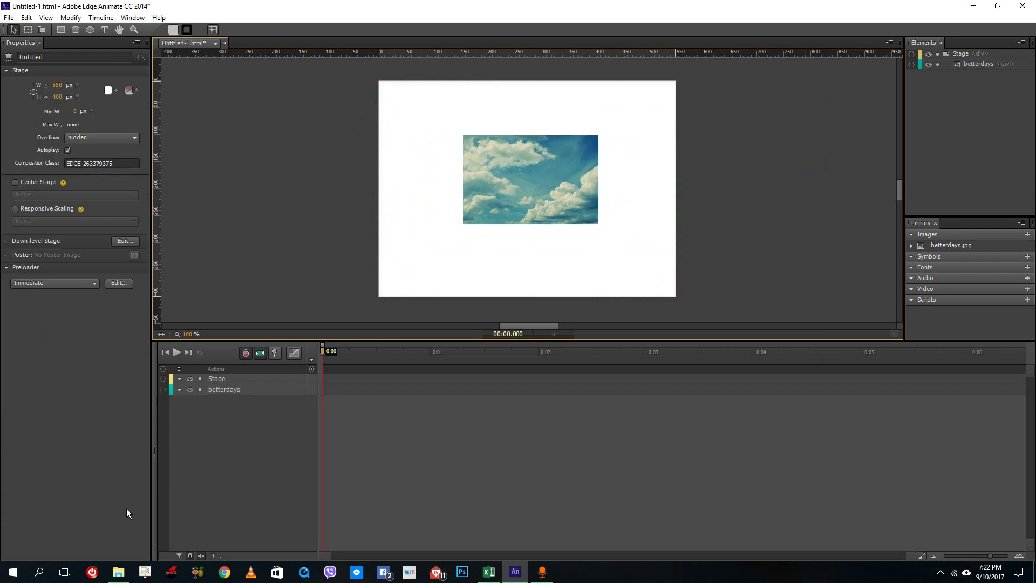
Step: Shift the cloud image toward the upper left and launch Illustrator CC 2014 from Start
left_click_drag(536, 197, 430, 316)
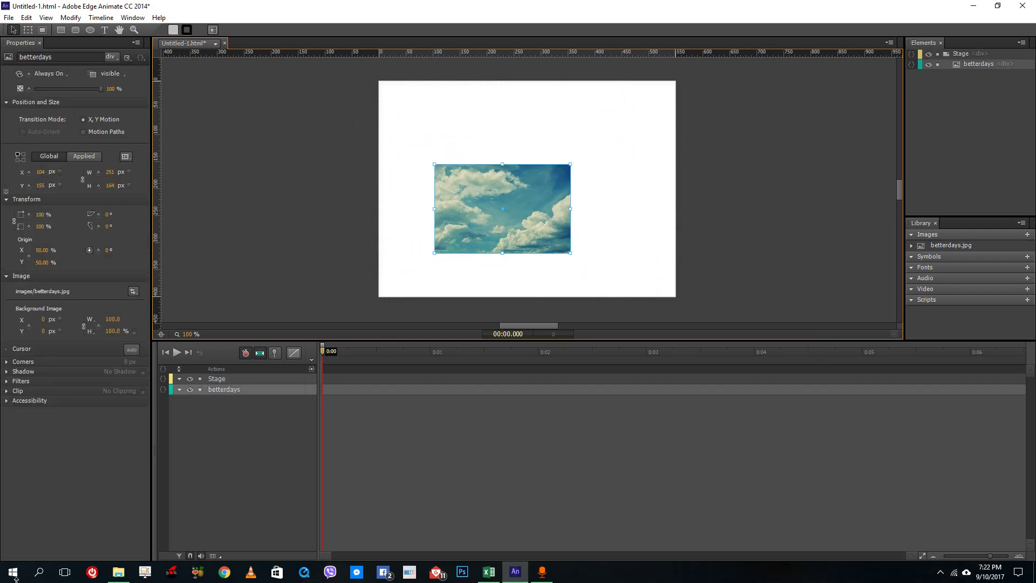
left_click_drag(453, 231, 421, 207)
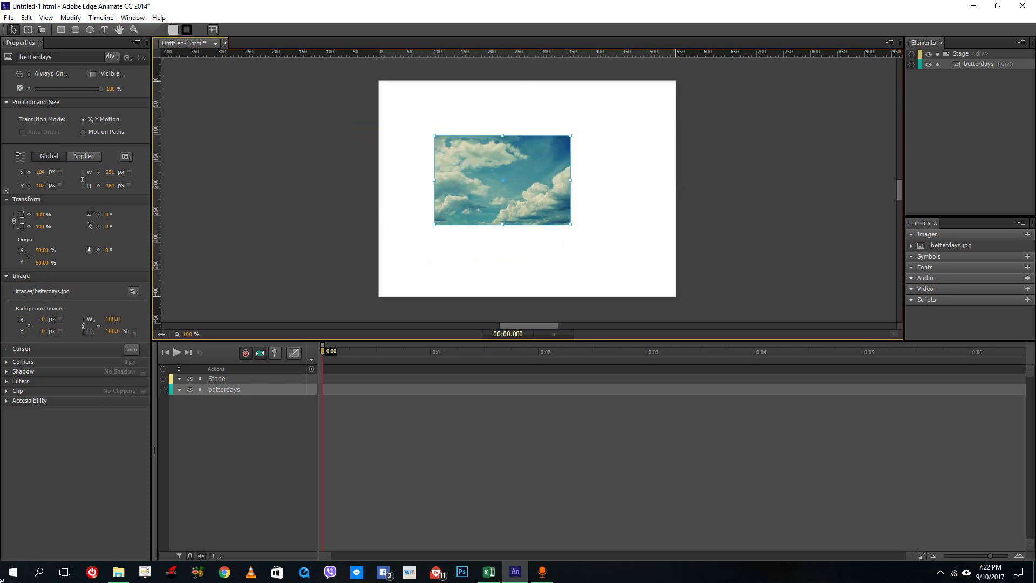
left_click(13, 571)
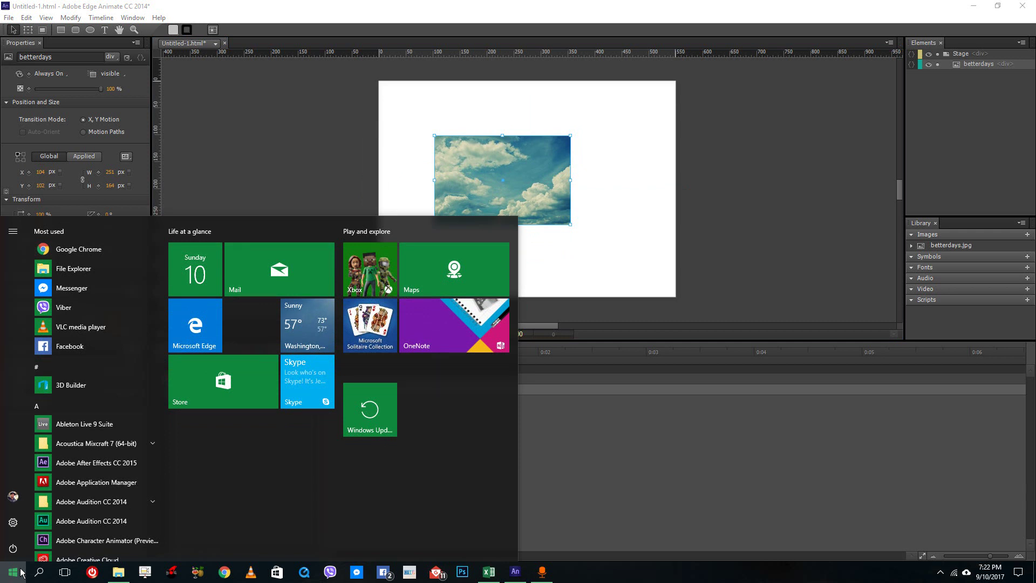
type("illu")
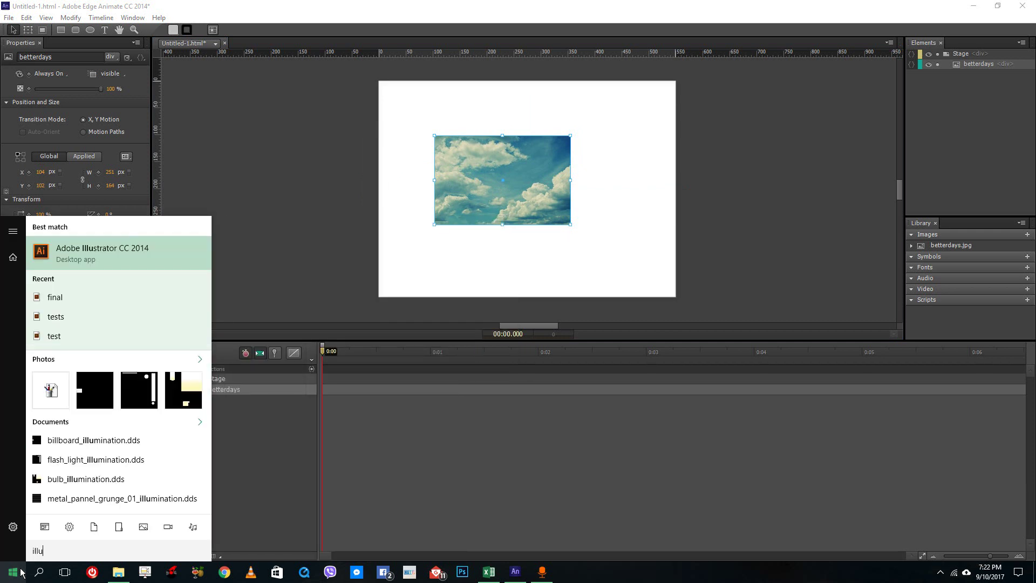
left_click(21, 572)
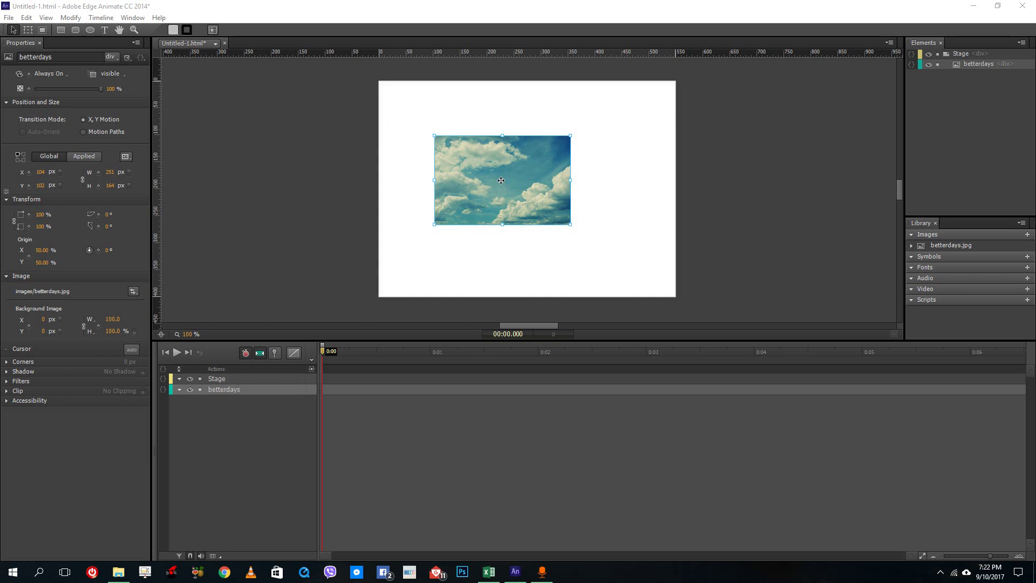
Step: Enlarge the cloud image to 363 × 237 px and clip its top edge with the Clip tool
mouse_move(495, 180)
left_mouse_down()
mouse_move(512, 172)
mouse_move(467, 177)
mouse_move(490, 196)
left_mouse_up()
left_click_drag(464, 162, 417, 124)
left_click_drag(483, 168, 485, 169)
left_click(43, 30)
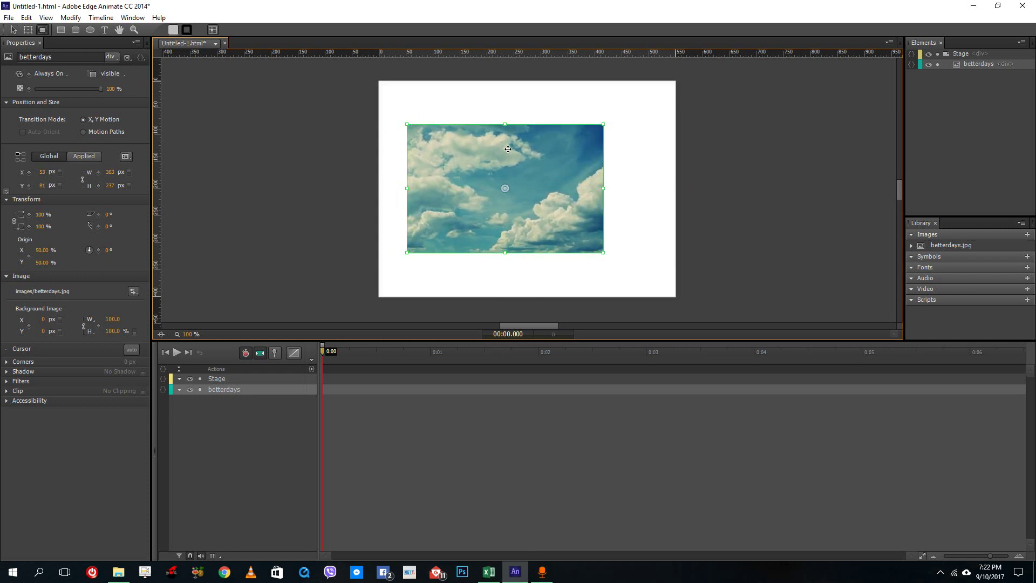
mouse_move(505, 124)
left_mouse_down()
mouse_move(509, 159)
mouse_move(503, 125)
left_mouse_up()
Step: Pin the start and clip the cloud image's top down at 0:02.390
left_click(275, 352)
left_click_drag(323, 355, 576, 353)
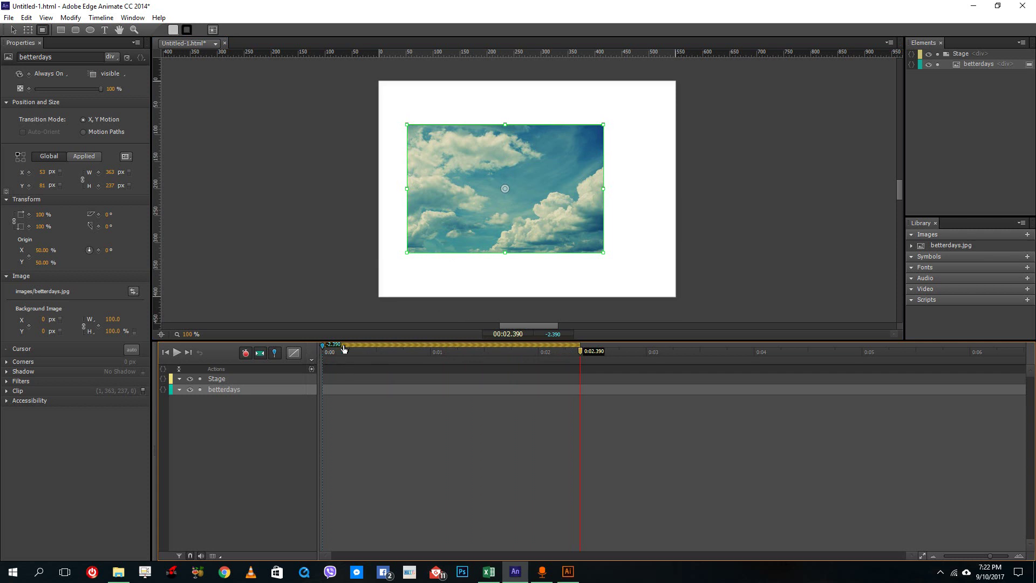
left_click_drag(503, 122, 505, 179)
mouse_move(580, 351)
left_mouse_down()
mouse_move(393, 355)
mouse_move(583, 370)
mouse_move(405, 372)
mouse_move(580, 369)
left_mouse_up()
Step: Move the clipped image up to 65,12 and rotate it 13°, then rewind the playhead
left_click_drag(548, 251, 649, 236)
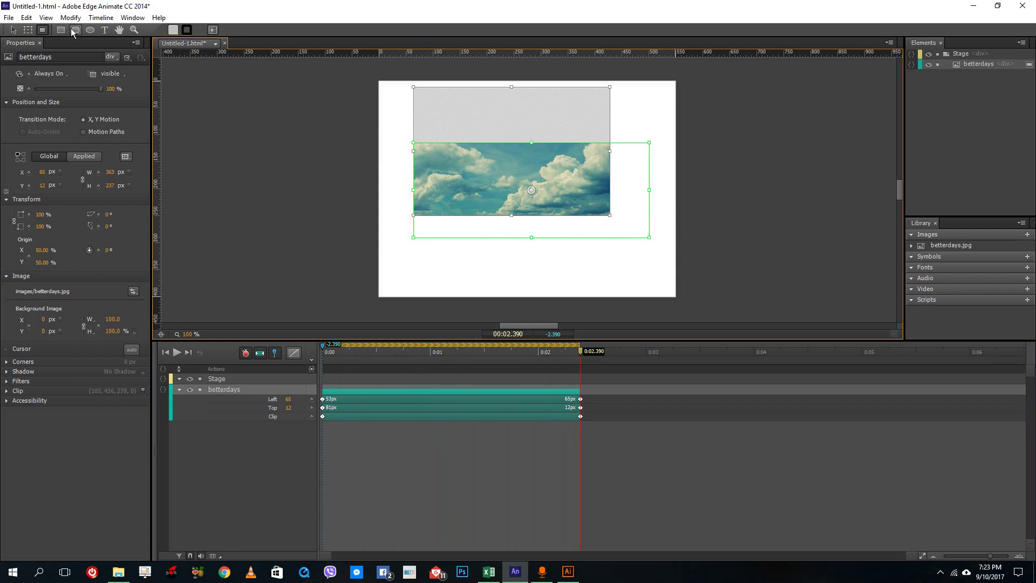
left_click(28, 30)
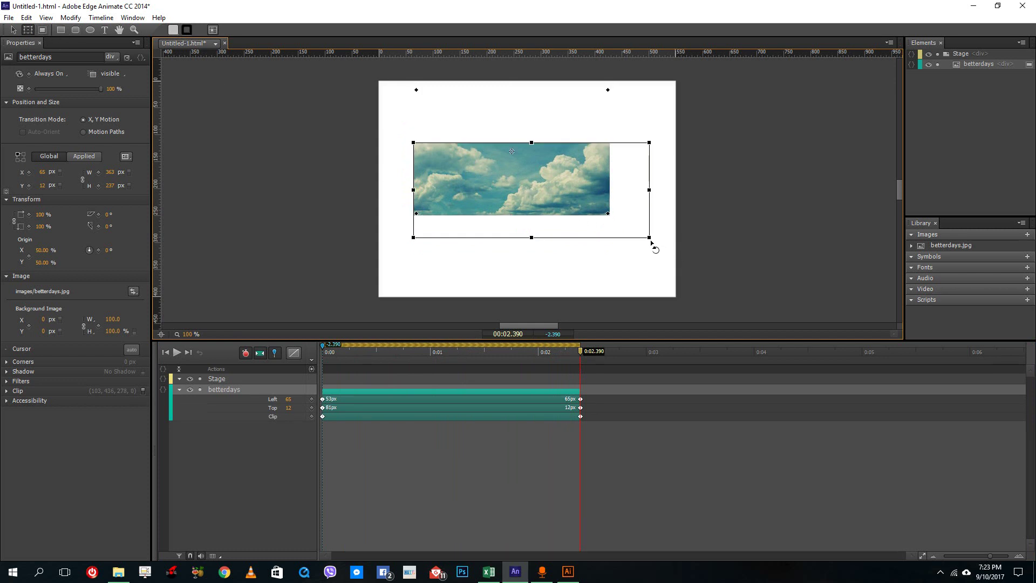
left_click_drag(632, 270, 602, 294)
left_click_drag(539, 354, 205, 352)
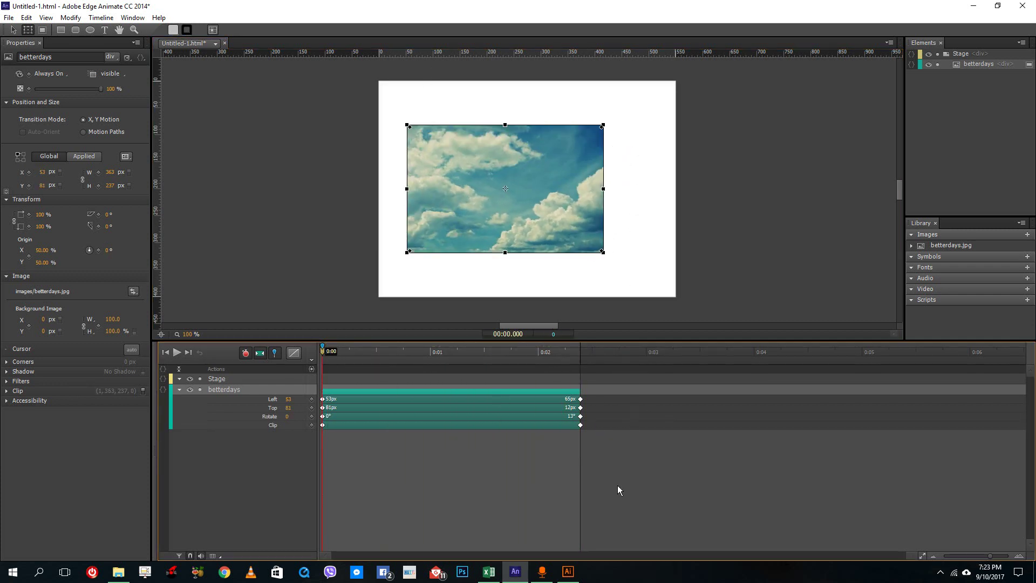
mouse_move(569, 575)
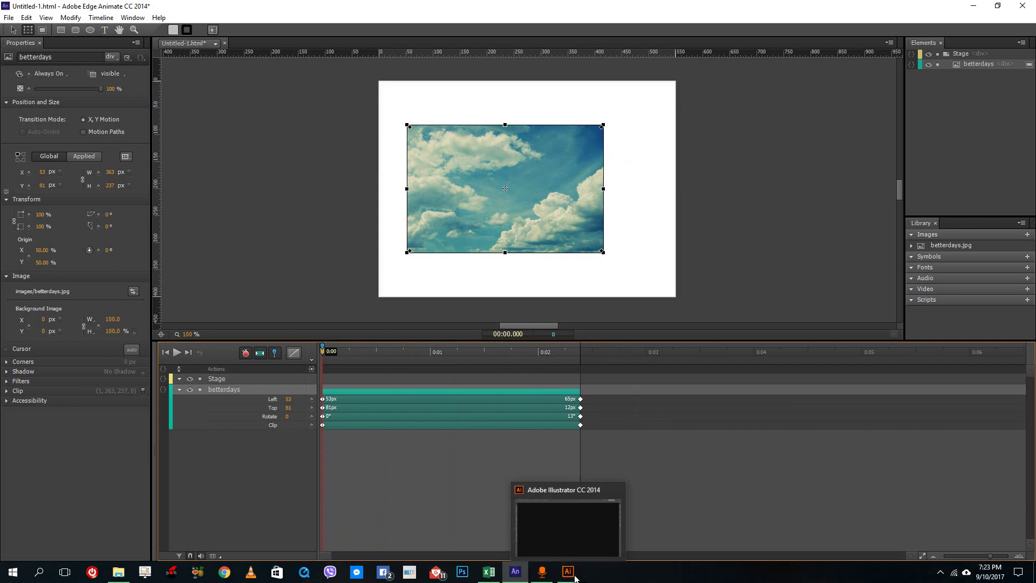
Step: Create a new 960 × 560 px RGB Illustrator document using the Web profile
left_click(568, 573)
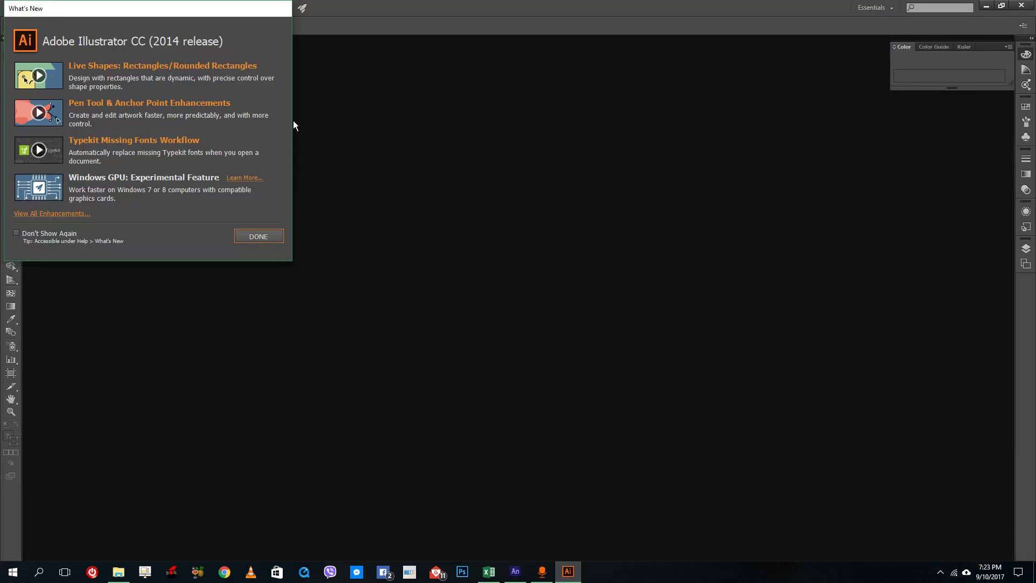
left_click(258, 236)
left_click(30, 8)
left_click(29, 19)
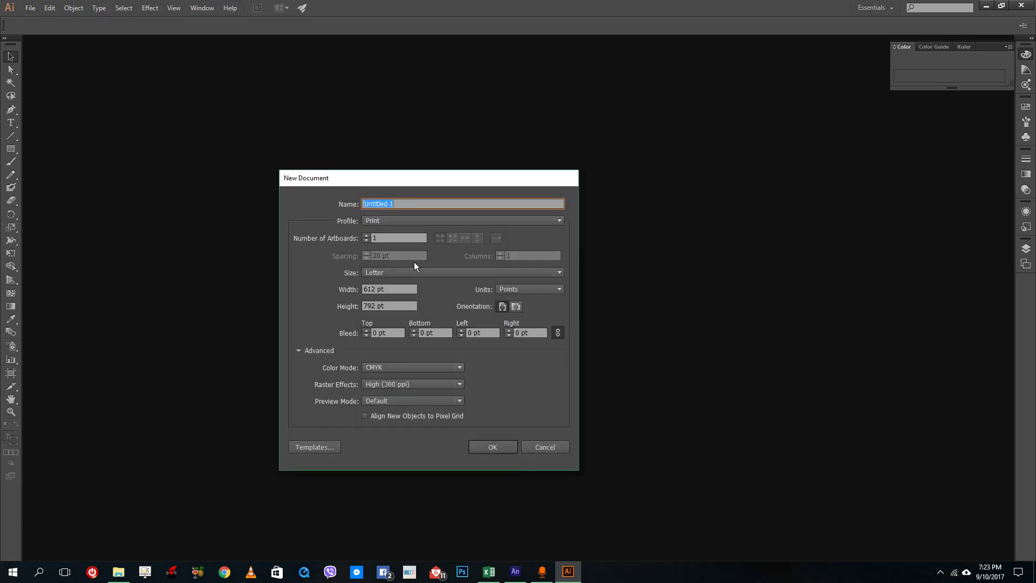
left_click(400, 221)
left_click(401, 257)
left_click(503, 446)
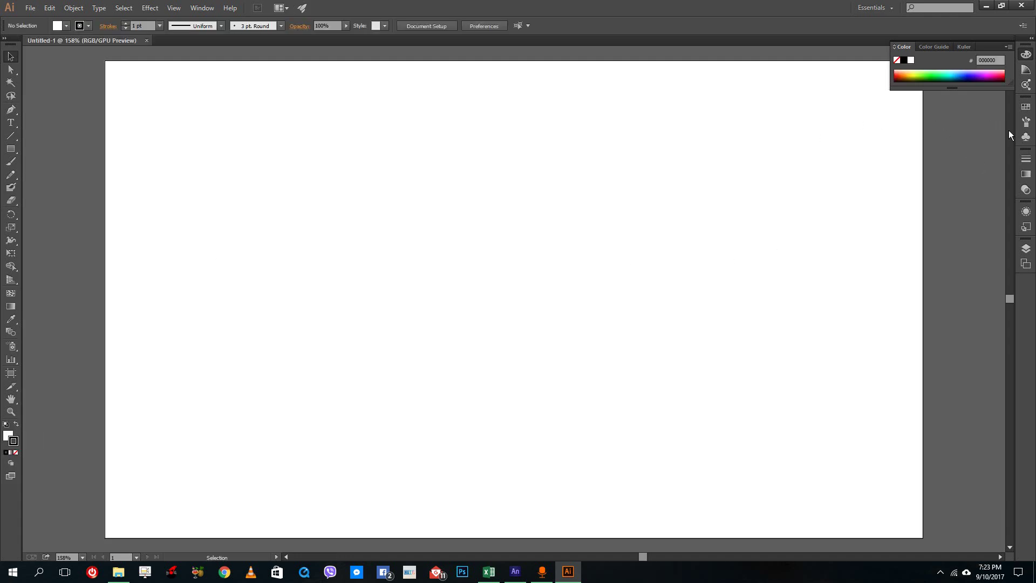
Step: Place the yellow minus button from the Mobile symbol library at the artboard's top left
left_click(1025, 136)
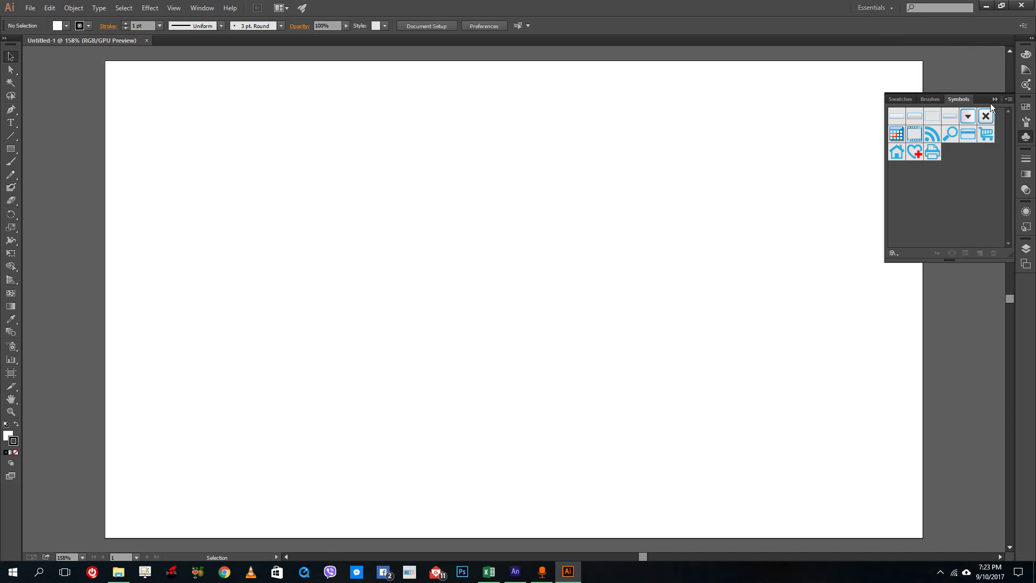
left_click(1007, 100)
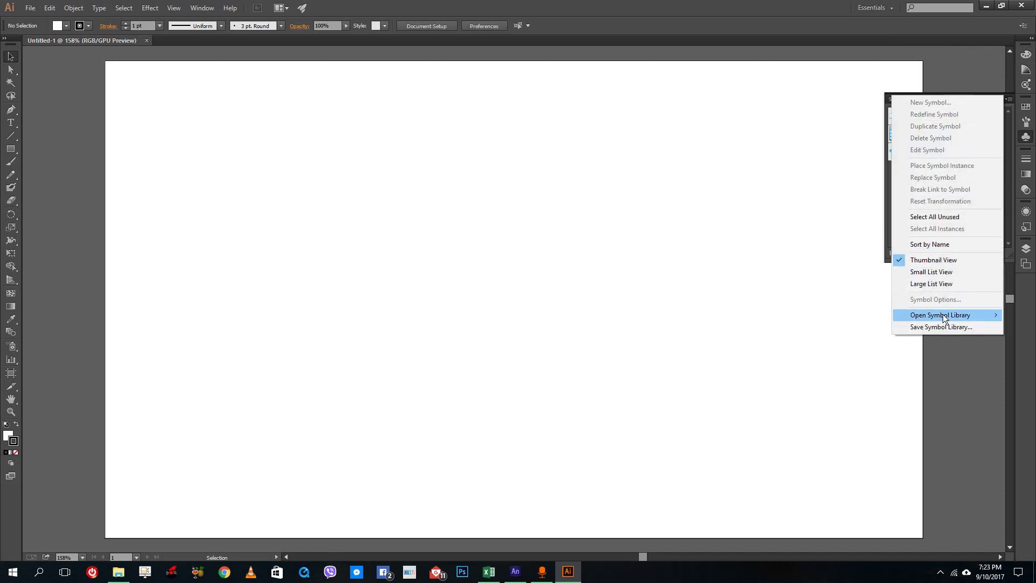
mouse_move(946, 317)
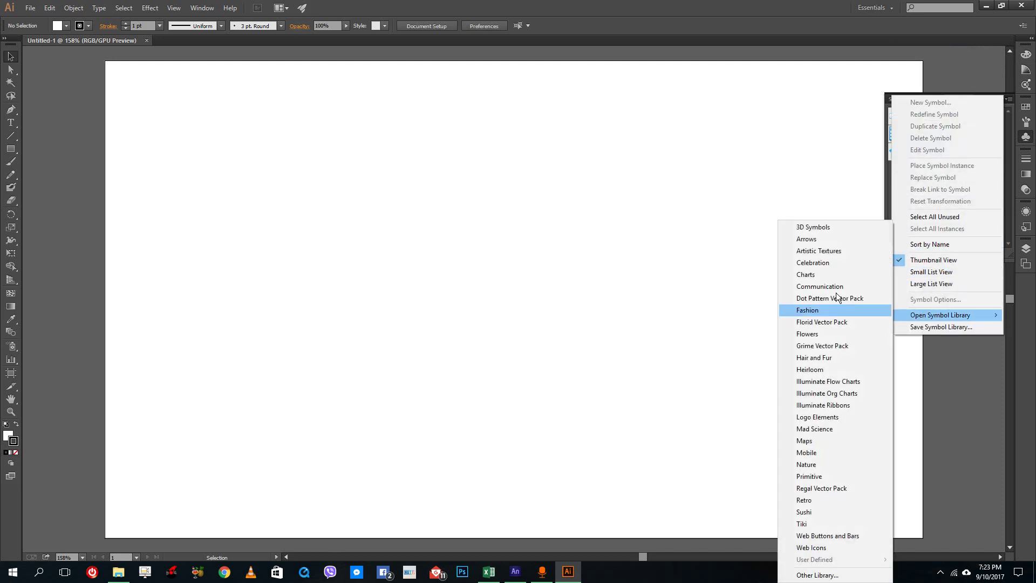
left_click(824, 456)
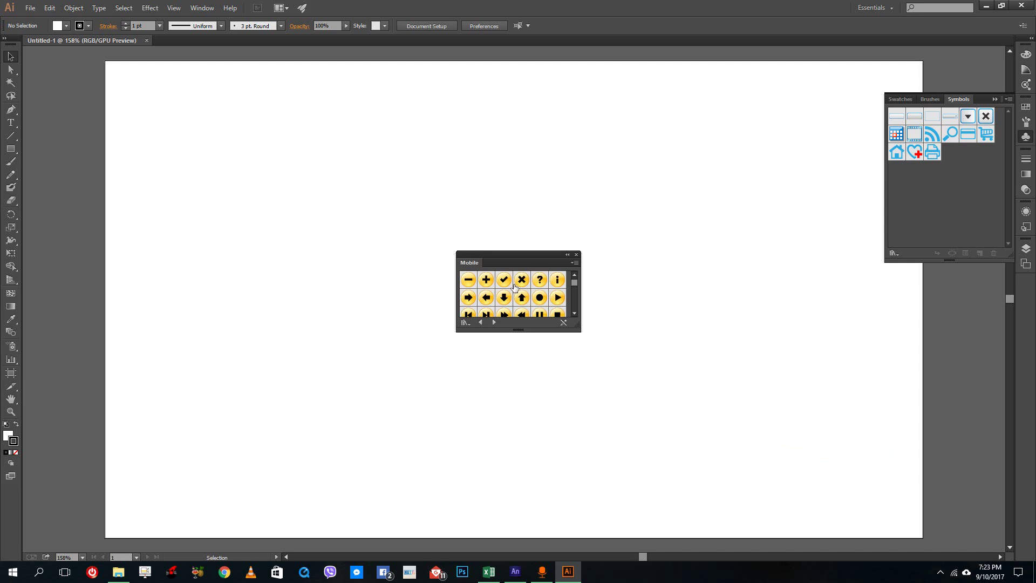
left_click_drag(469, 283, 223, 180)
left_click_drag(163, 125, 163, 113)
Step: Shrink the artboard to about 112.86 × 110.85 px around the minus button
key("ctrl+shift+a")
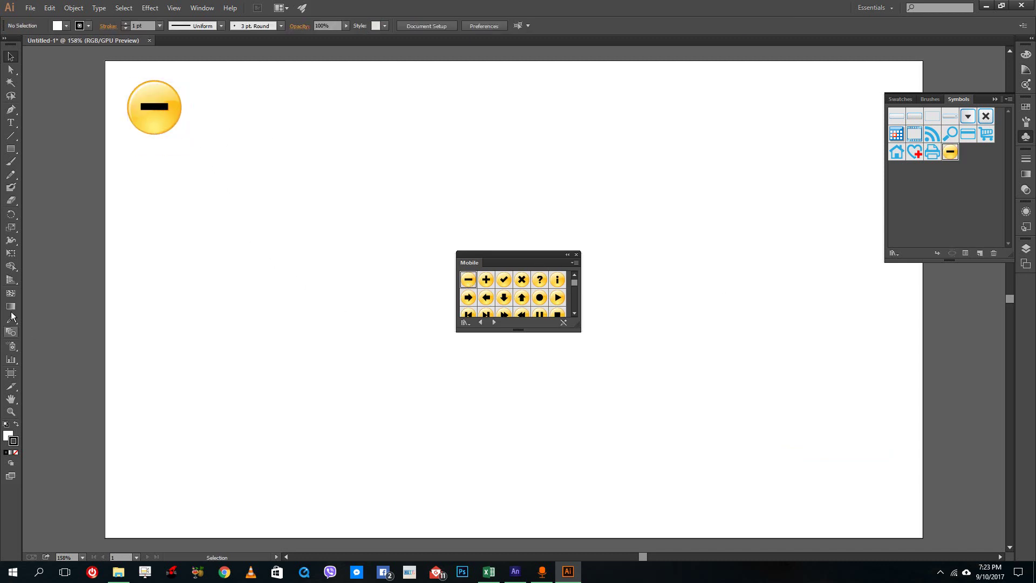
left_click(11, 373)
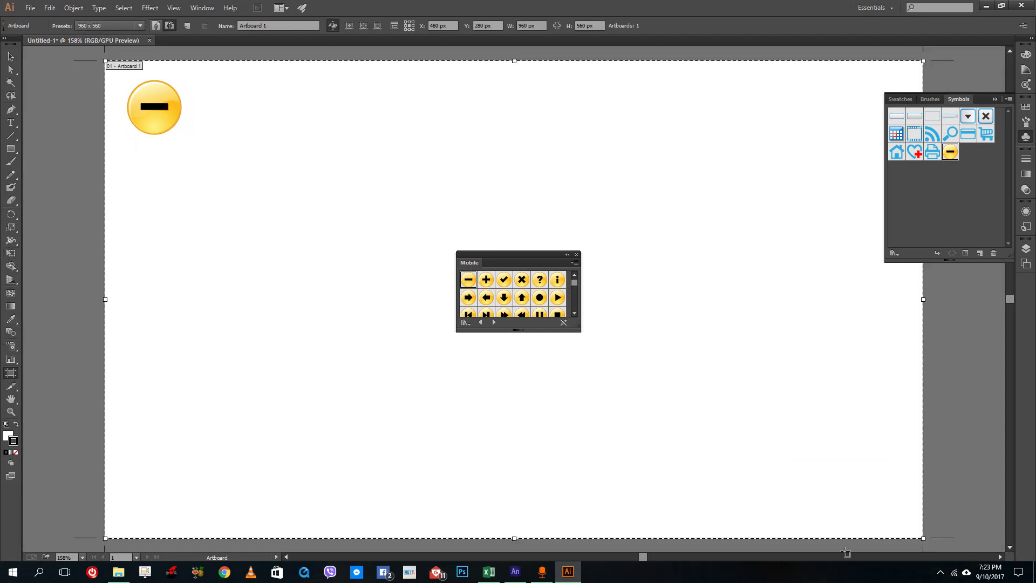
left_click_drag(921, 538, 201, 155)
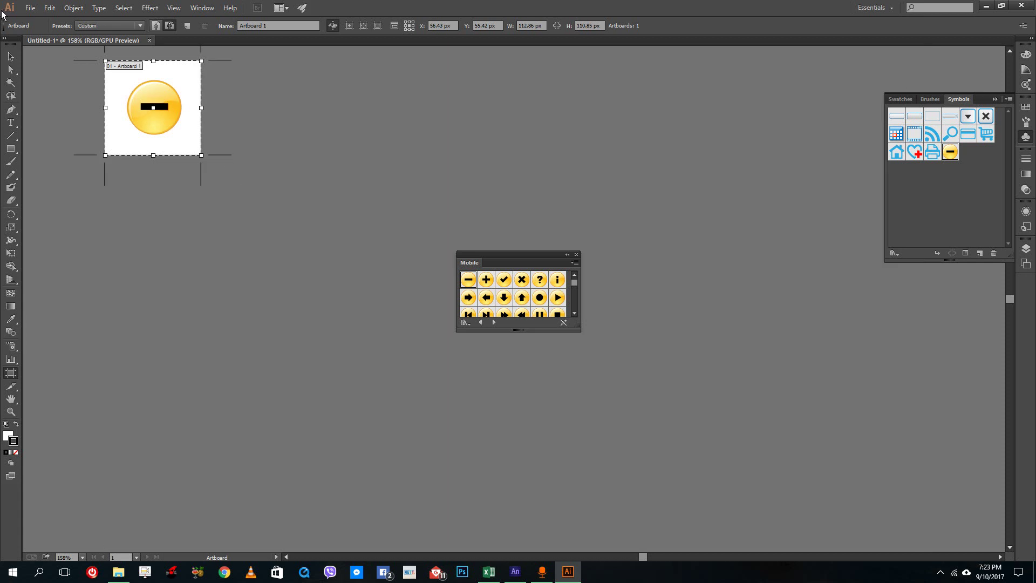
left_click(31, 7)
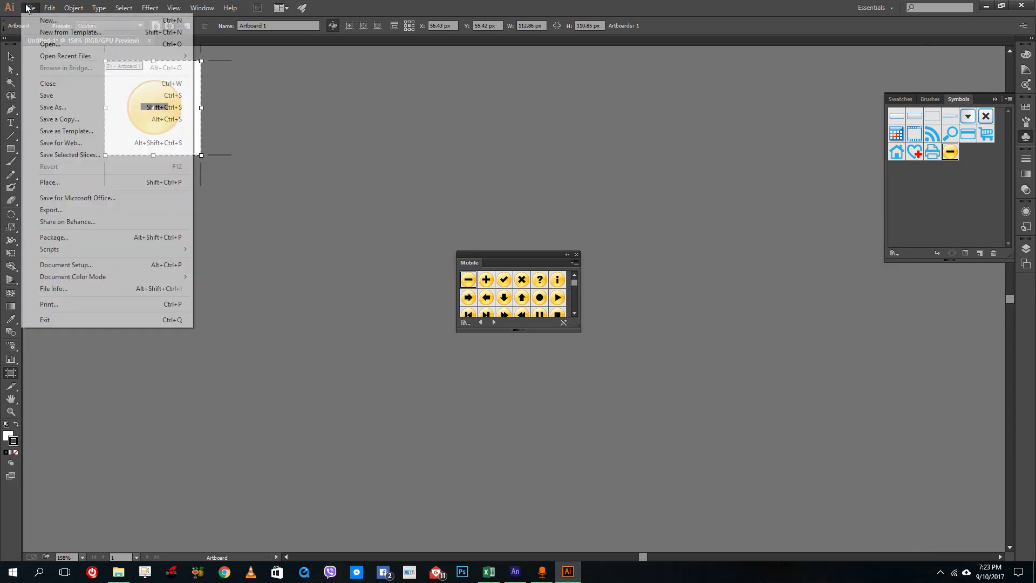
Step: Save the artwork to the Desktop as Untitled-1.svg with the SVG 1.1 profile, then return to Edge Animate
left_click(68, 107)
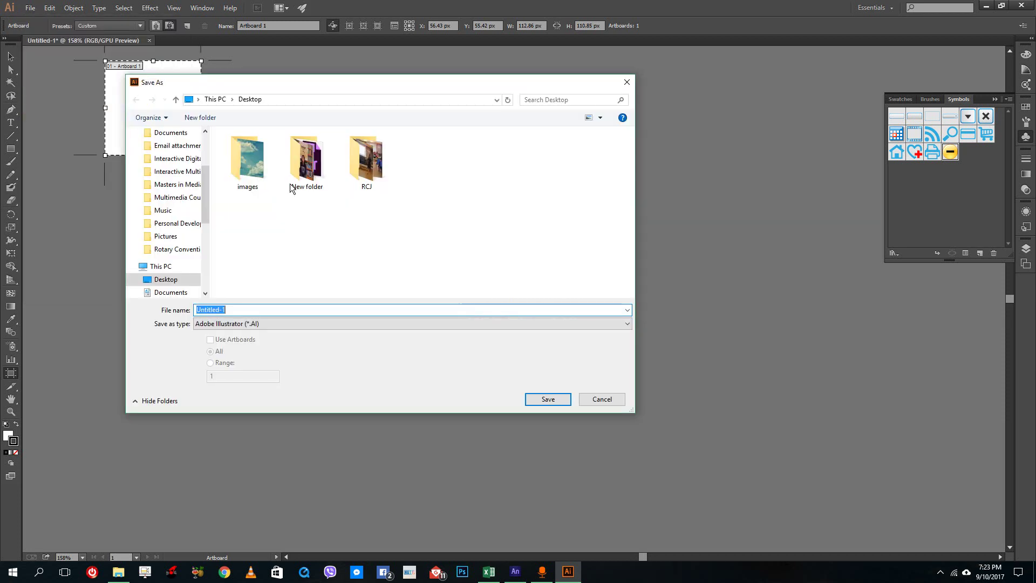
left_click(313, 323)
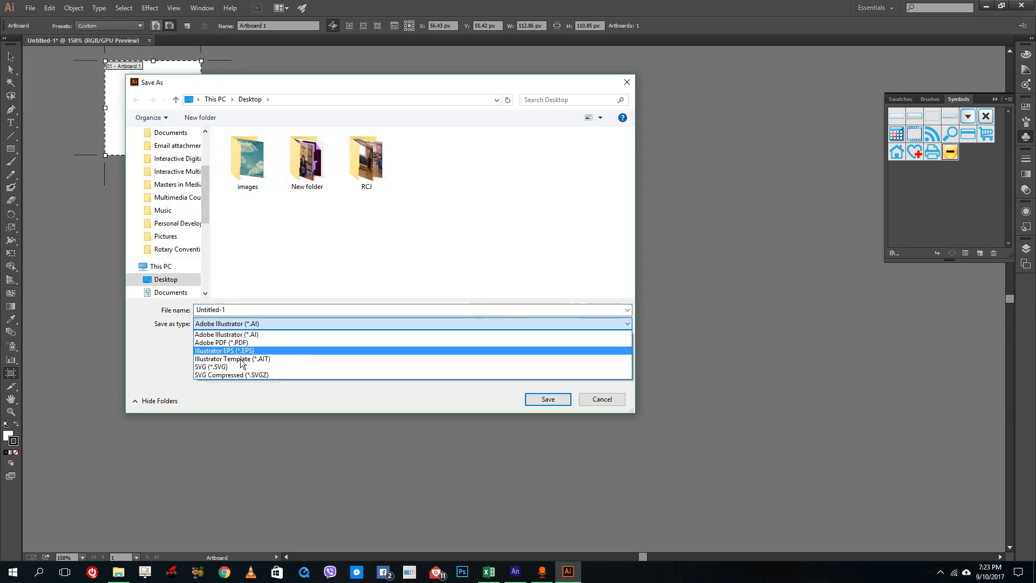
left_click(238, 367)
left_click(541, 399)
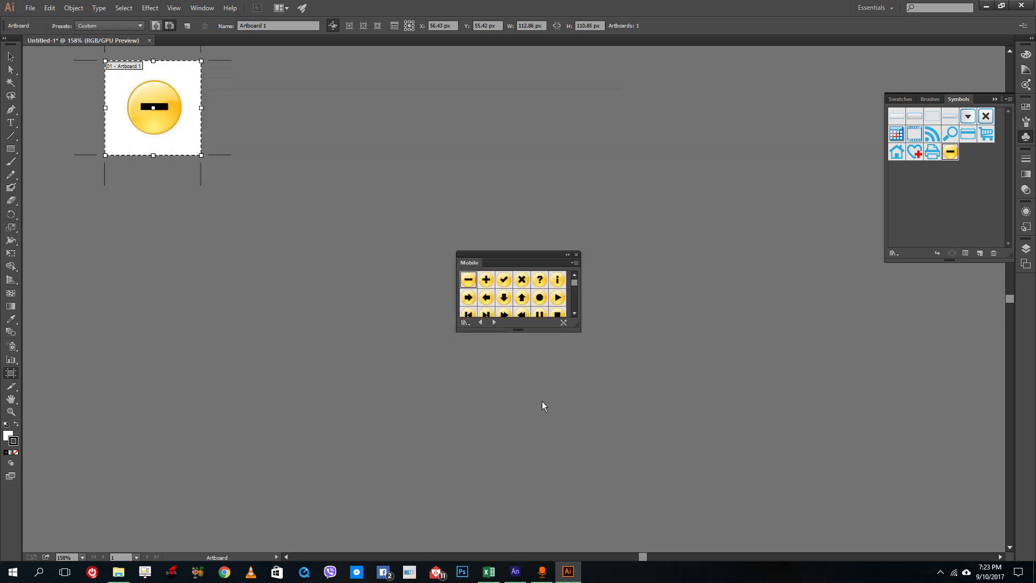
left_click(493, 138)
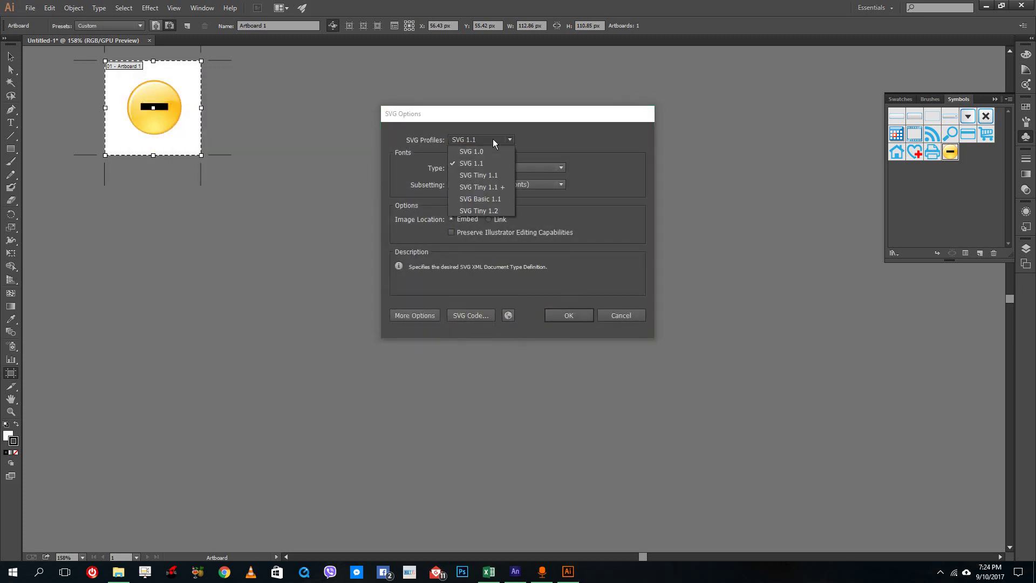
left_click(493, 138)
left_click(571, 316)
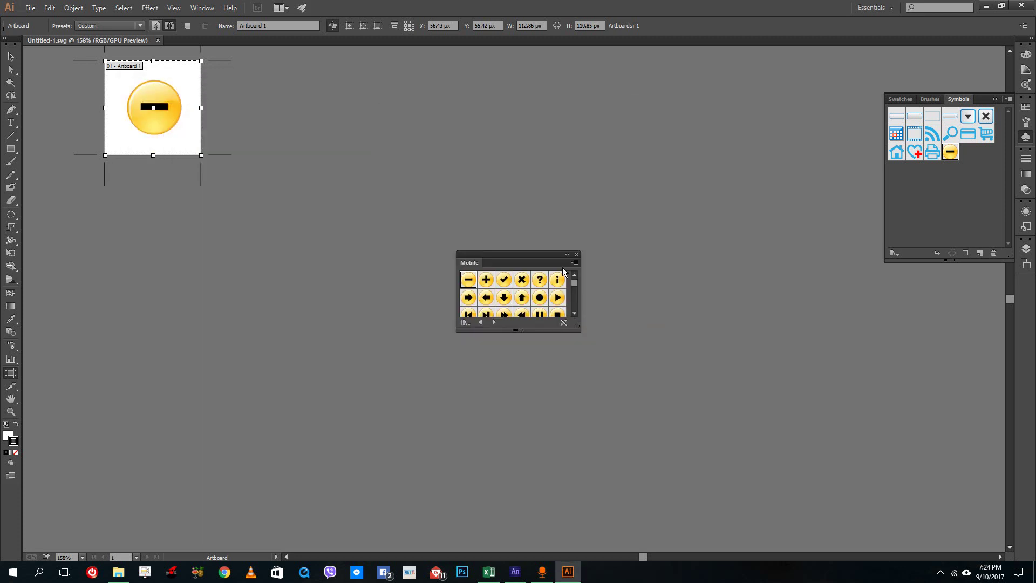
left_click(576, 255)
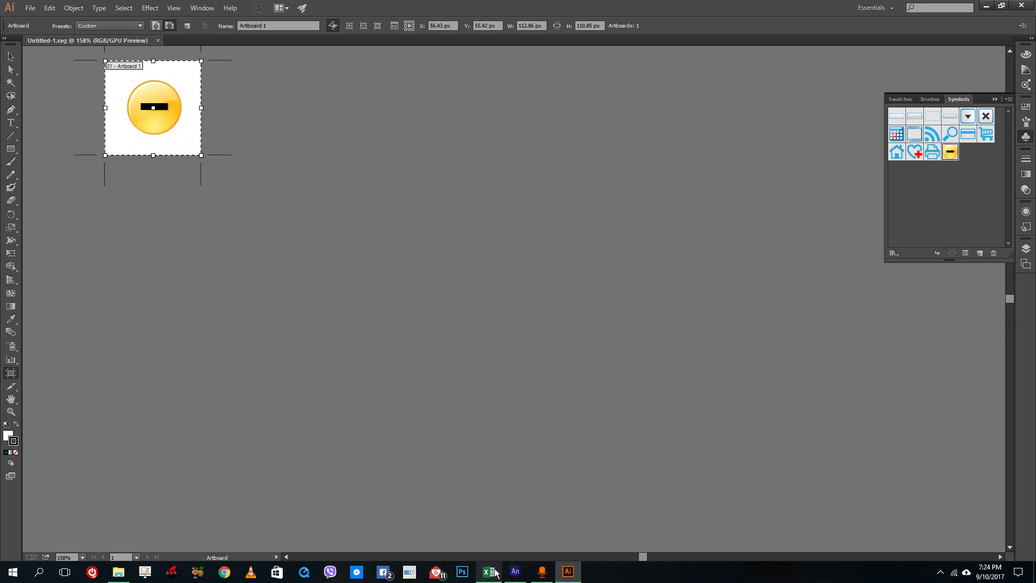
left_click(515, 571)
Step: Import Untitled-1.svg and place the 113 × 111 px button beside the clouds image's right edge
left_click(670, 201)
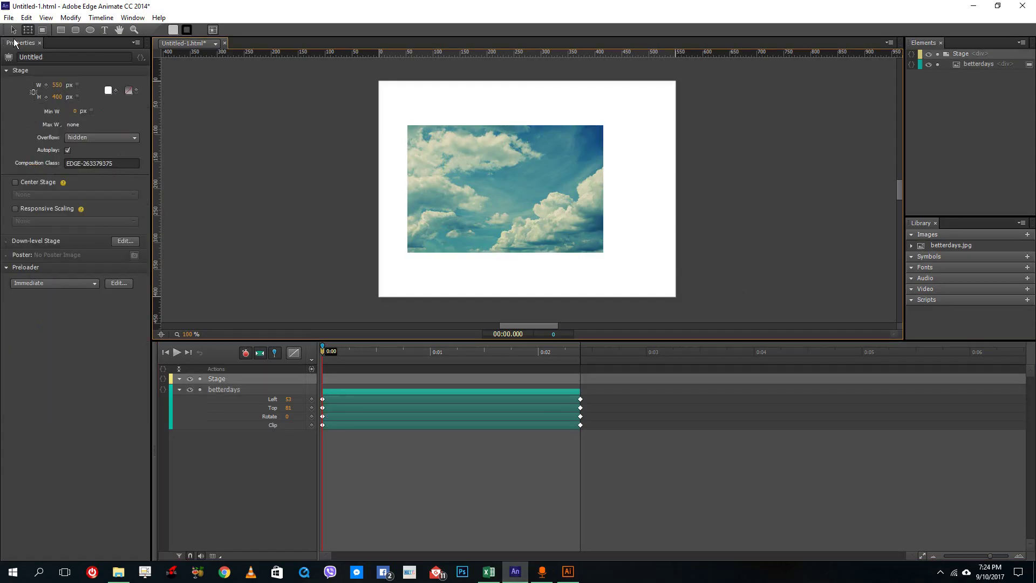
left_click(9, 17)
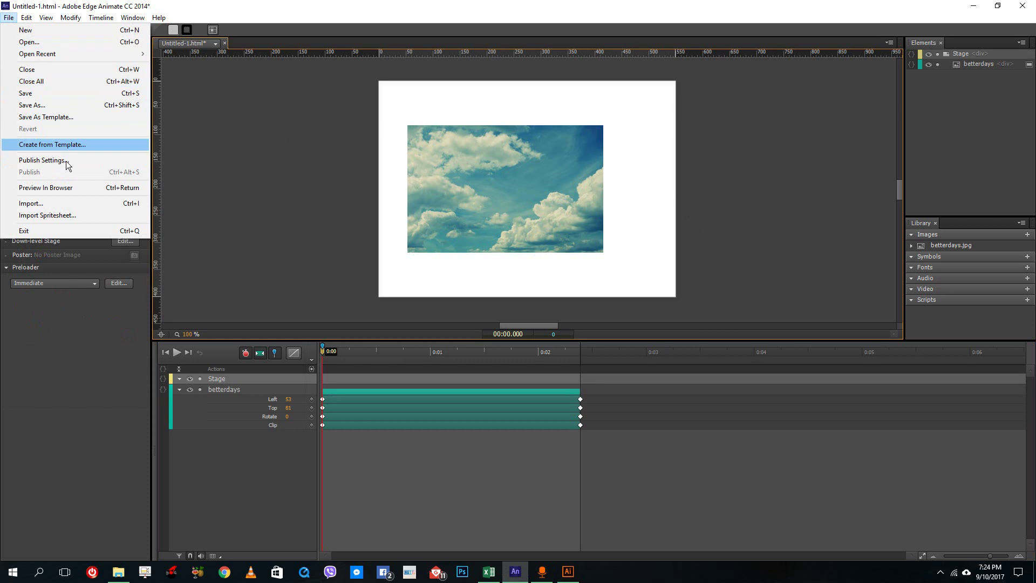
left_click(62, 204)
double_click(453, 308)
left_click_drag(419, 110, 643, 246)
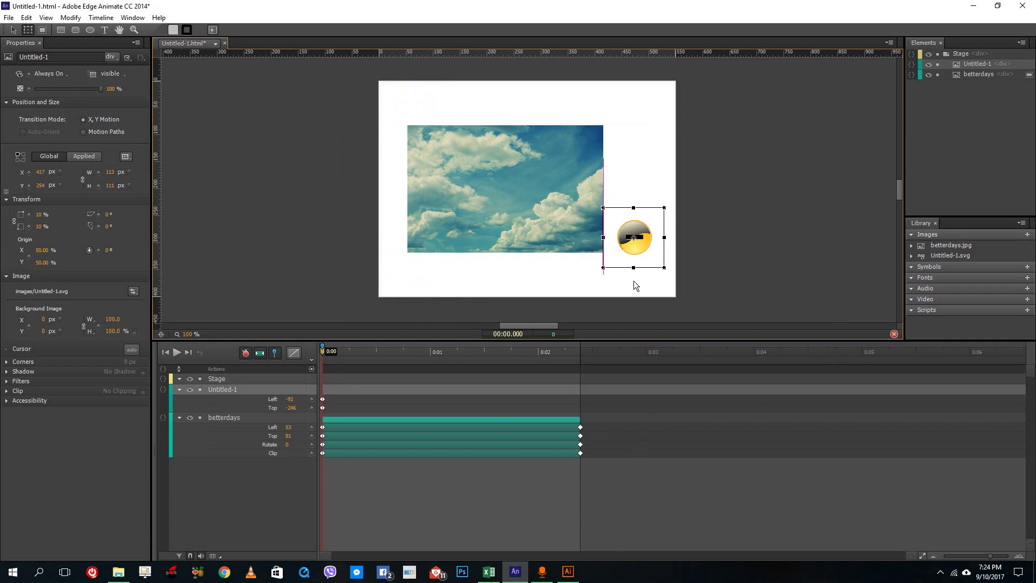
Step: In Illustrator, open the Save for Web settings, close them without saving, and return to Edge
left_click(569, 573)
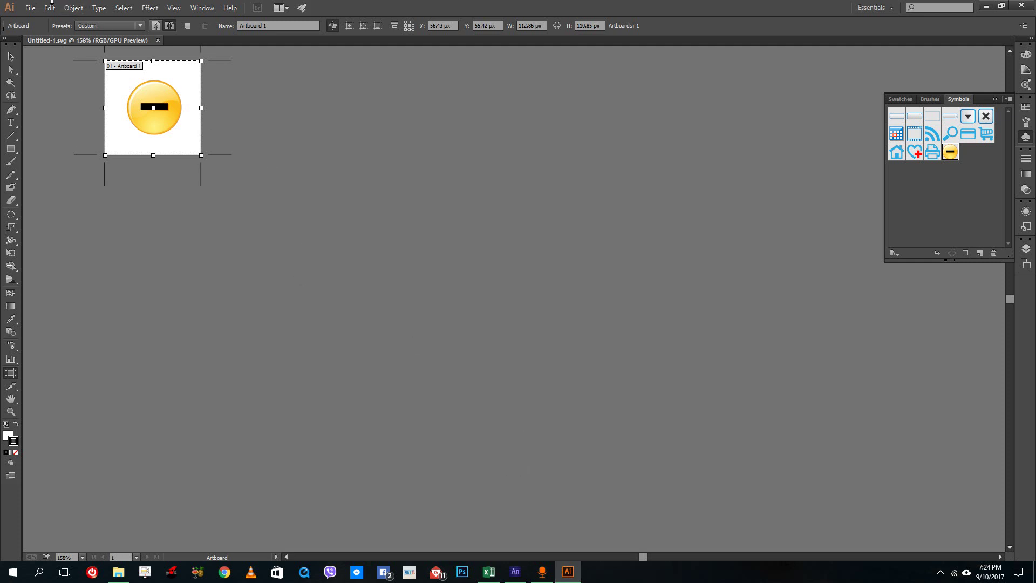
left_click(30, 8)
left_click(85, 142)
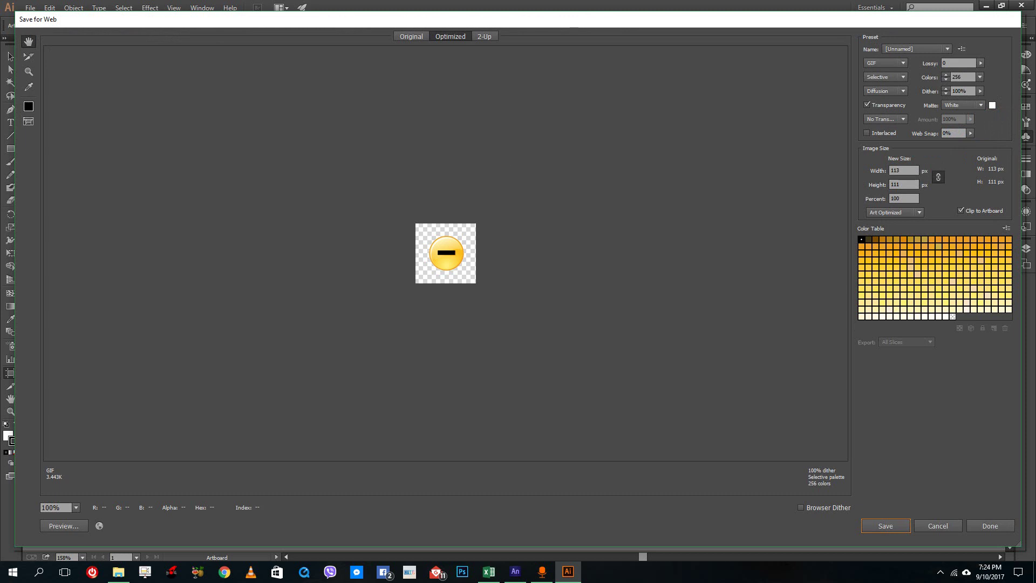
left_click(937, 526)
left_click(515, 571)
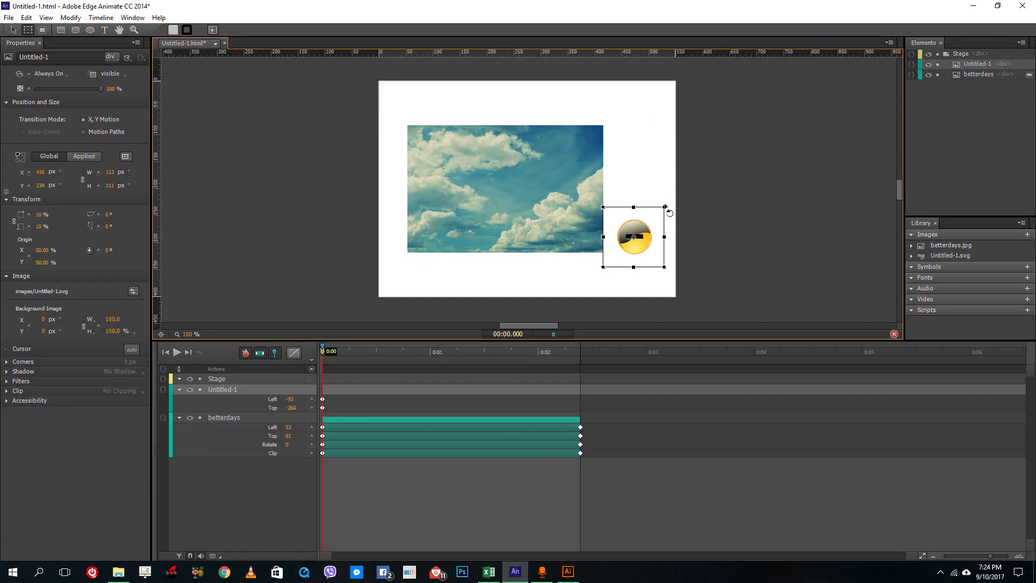
Step: Preview the cloud-and-button composition in Chrome, close the browser, and go back to Illustrator
left_click(9, 17)
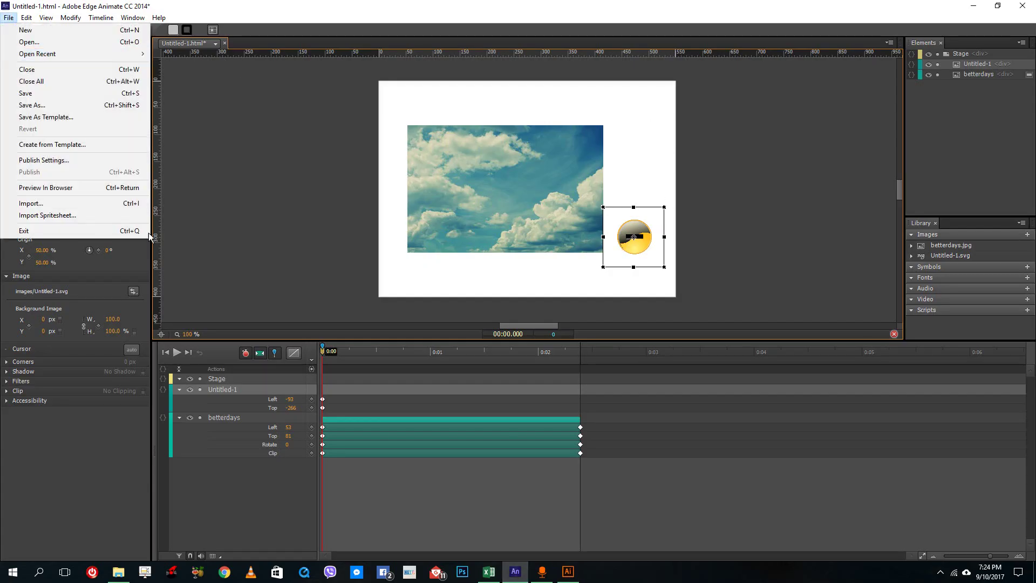
left_click(65, 185)
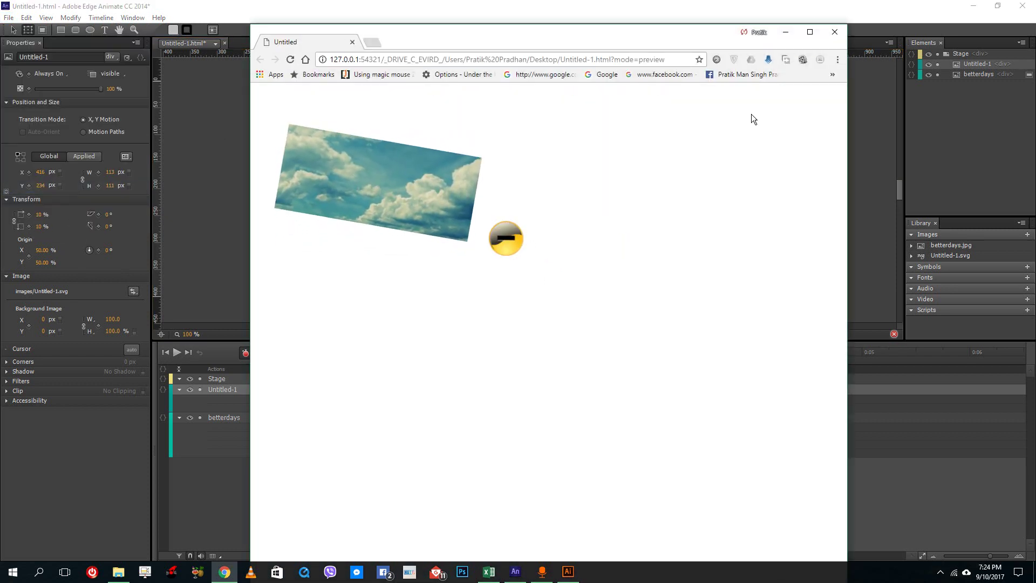
left_click(834, 32)
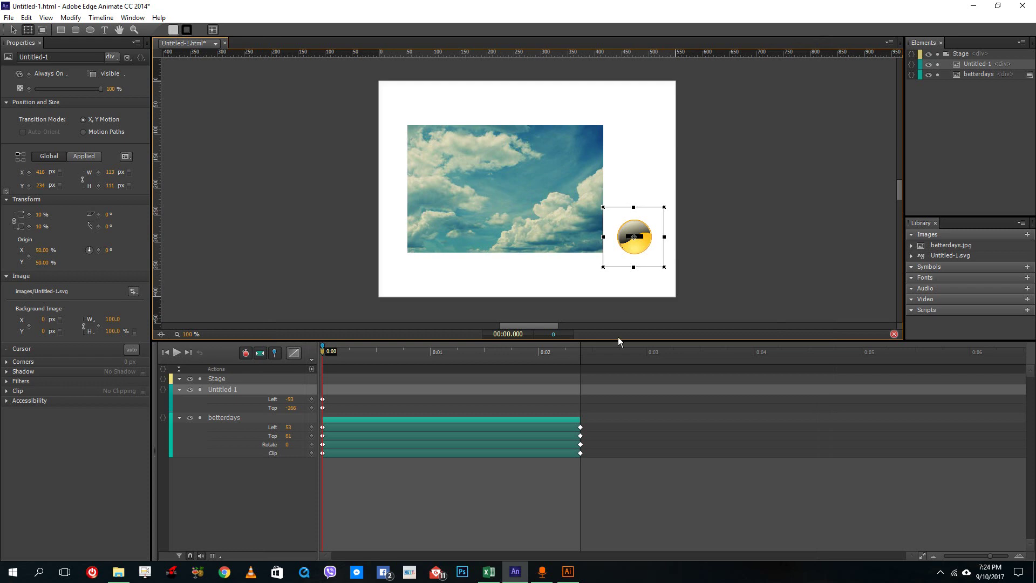
left_click(567, 571)
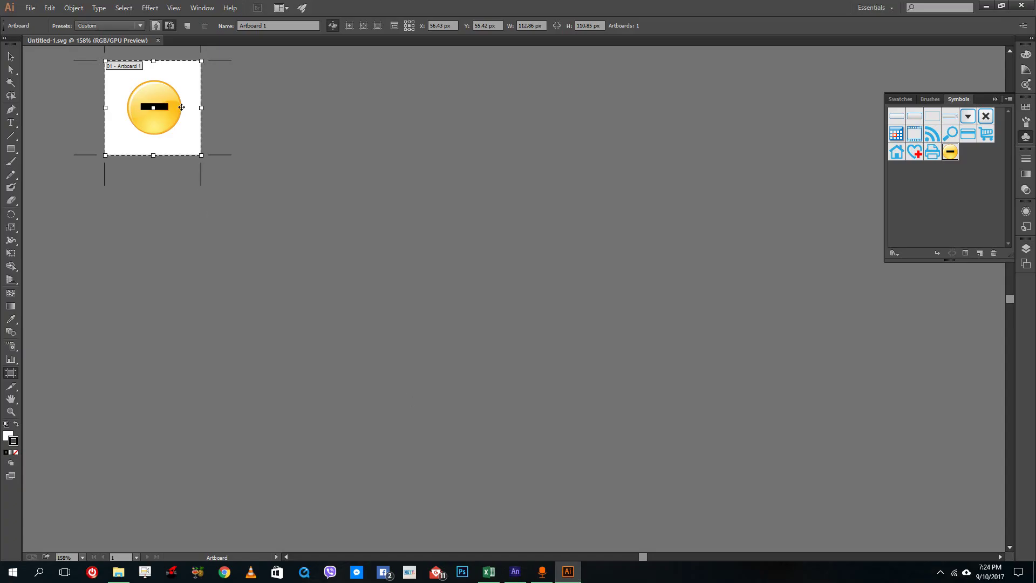
Step: Exit artboard editing and save as SVG over the existing Untitled-1.svg, confirming the replace
left_click(11, 56)
left_click(30, 8)
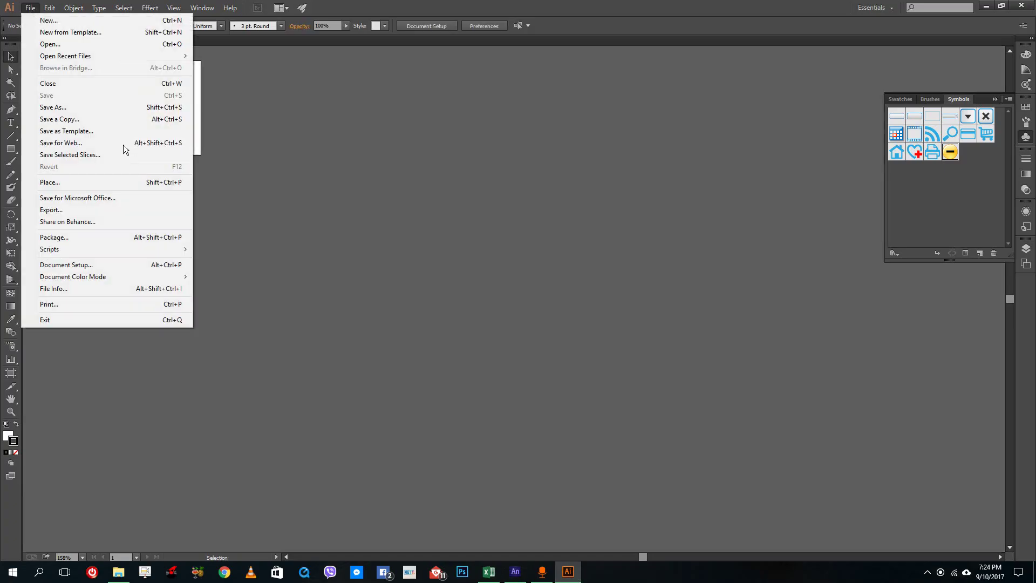
left_click(85, 106)
left_click(218, 323)
left_click(227, 363)
left_click(546, 400)
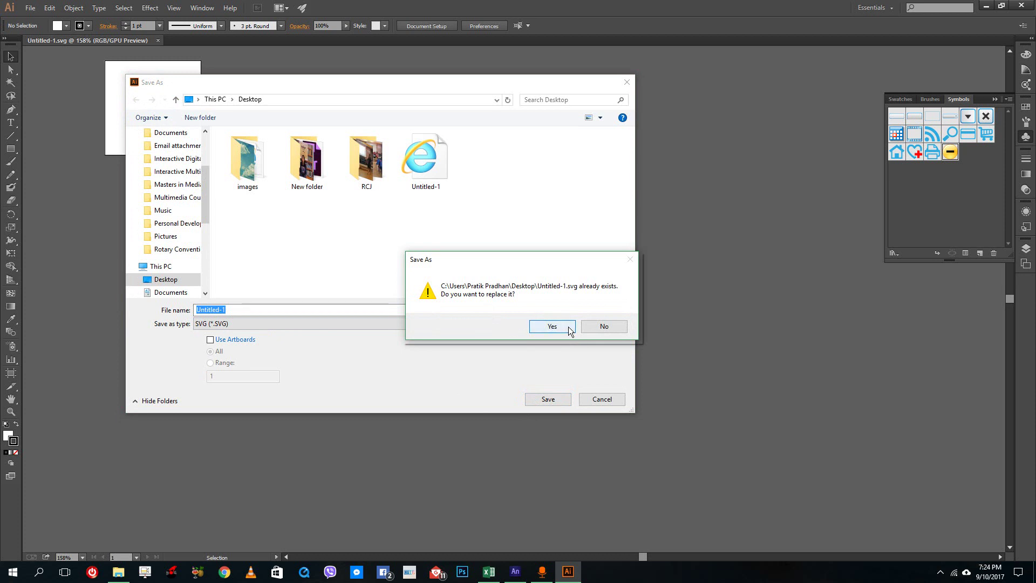
left_click(552, 326)
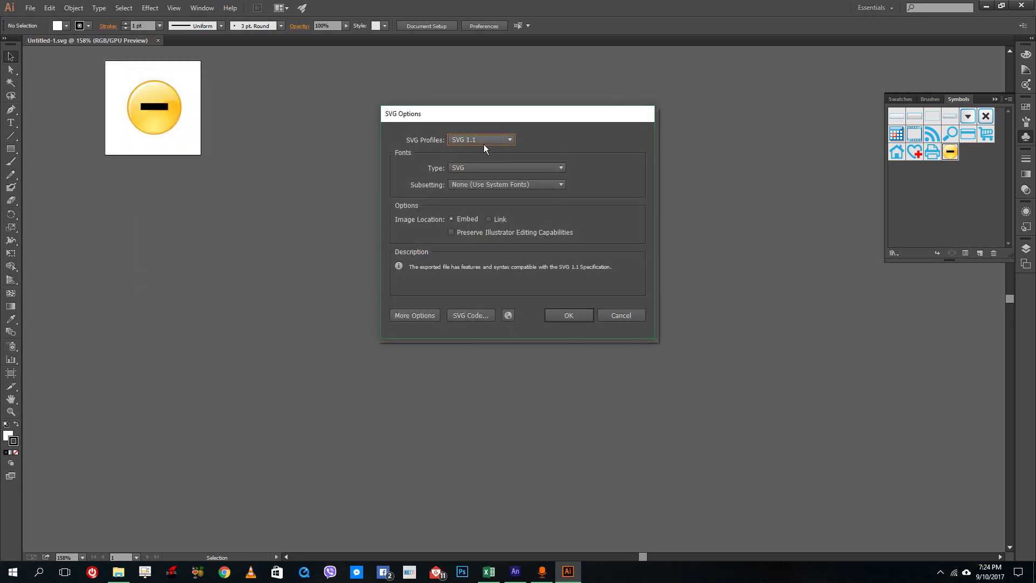
Step: Choose the SVG 1.0 profile in SVG Options, confirm, and return to Edge Animate
left_click(483, 141)
left_click(471, 151)
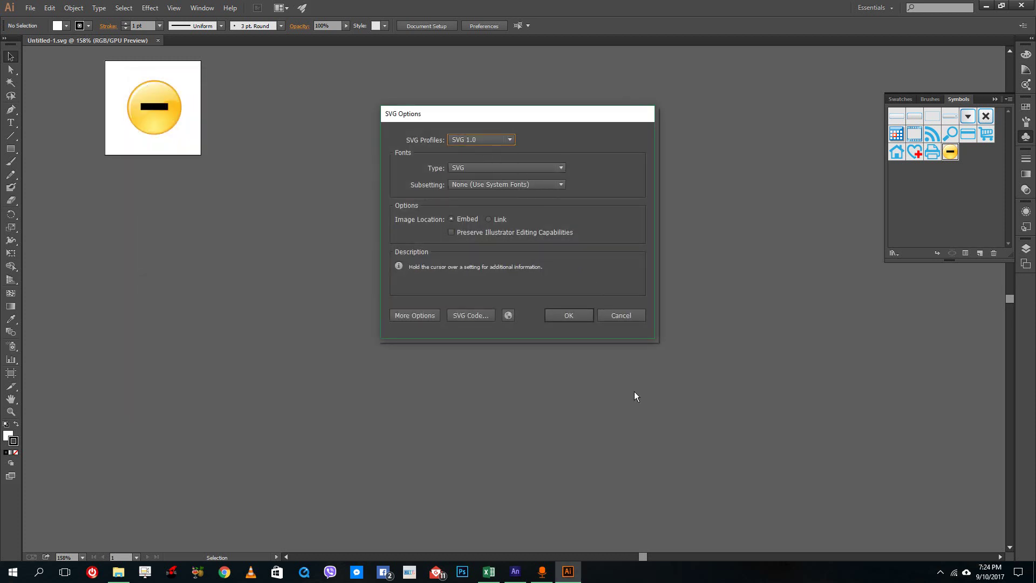
left_click(576, 318)
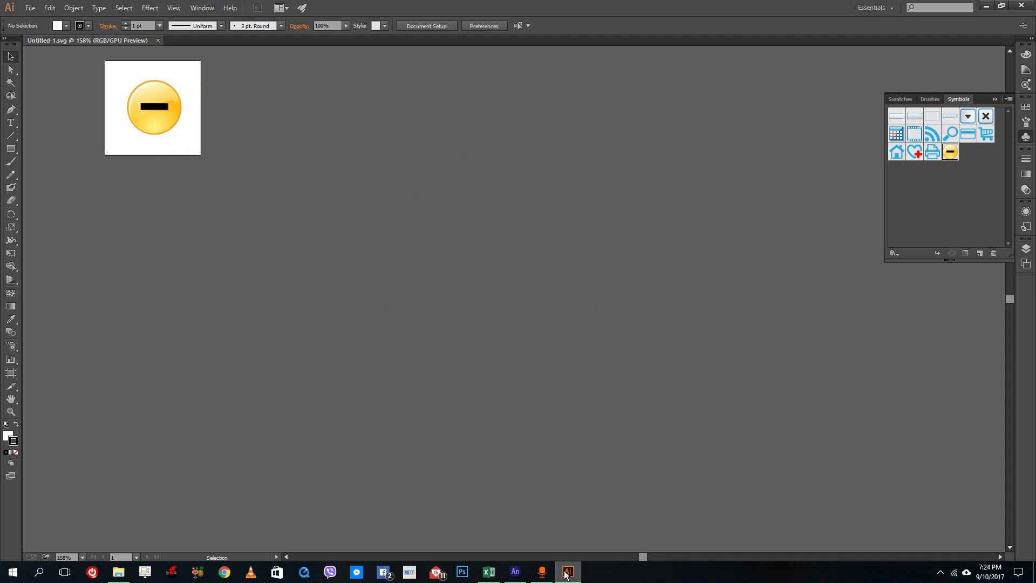
left_click(515, 571)
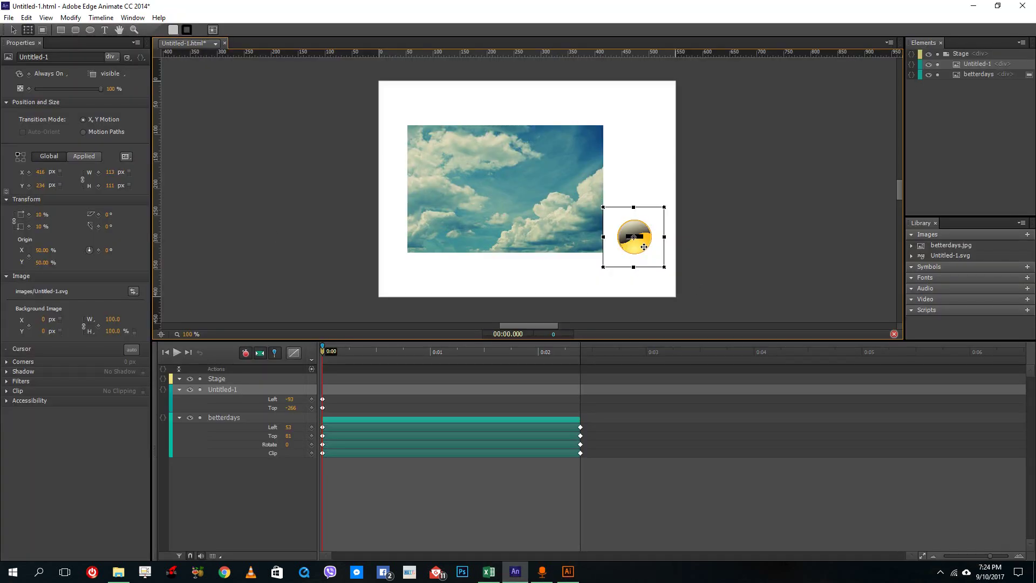
Step: Delete the old button and import the re-saved Untitled-1 SVG onto the stage
key("Delete")
left_click(9, 17)
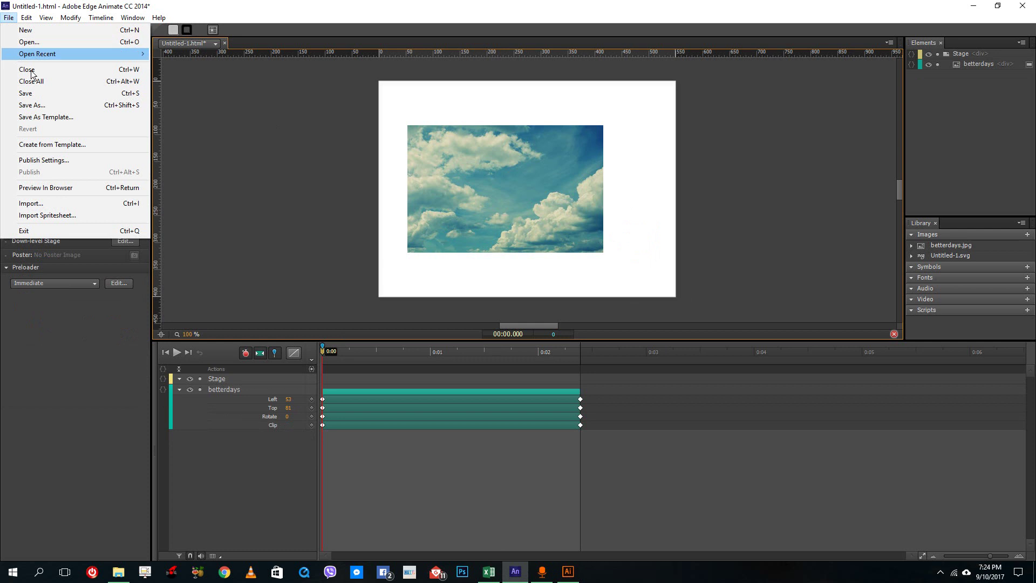
left_click(31, 203)
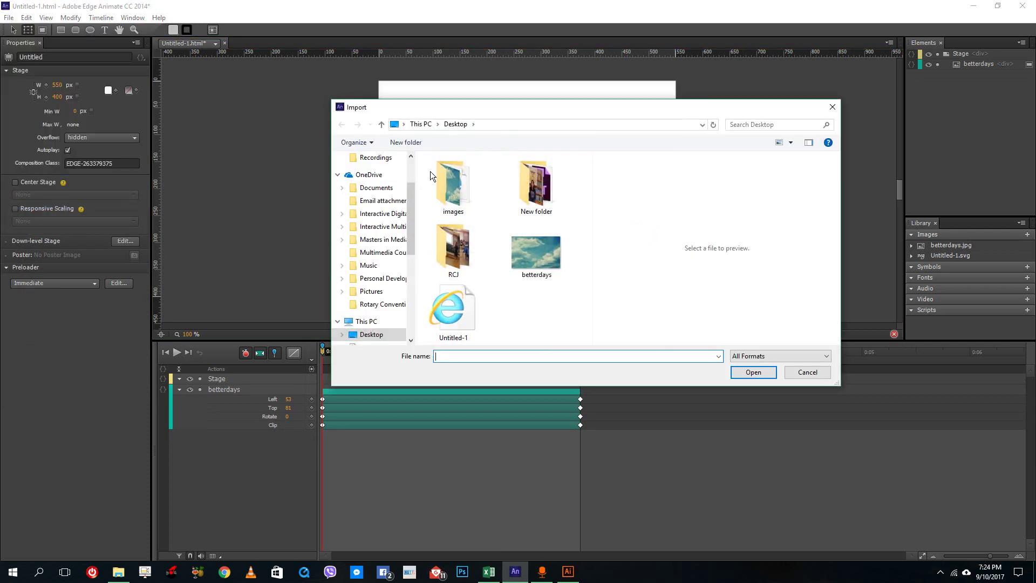
double_click(453, 310)
Step: Scale the new Untitled-12 button to 47% and place it over the clouds' right side
left_click_drag(424, 96, 648, 229)
mouse_move(491, 123)
left_mouse_down()
mouse_move(485, 97)
mouse_move(494, 103)
left_mouse_up()
left_click_drag(717, 284, 590, 246)
left_click(746, 152)
left_click_drag(546, 163, 638, 159)
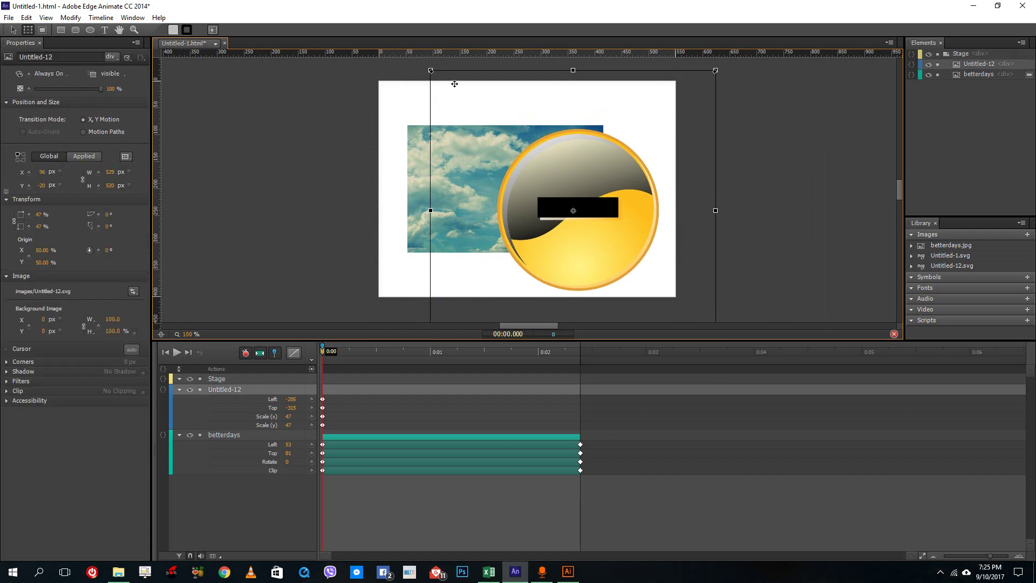
Step: Rescale the Untitled-12 button to 63% and move it up so it overlaps the stage's right edge
left_click_drag(429, 70, 329, 14)
left_click_drag(577, 232, 412, 350)
left_click_drag(777, 61, 666, 167)
left_click_drag(582, 190, 725, 24)
left_click(400, 176)
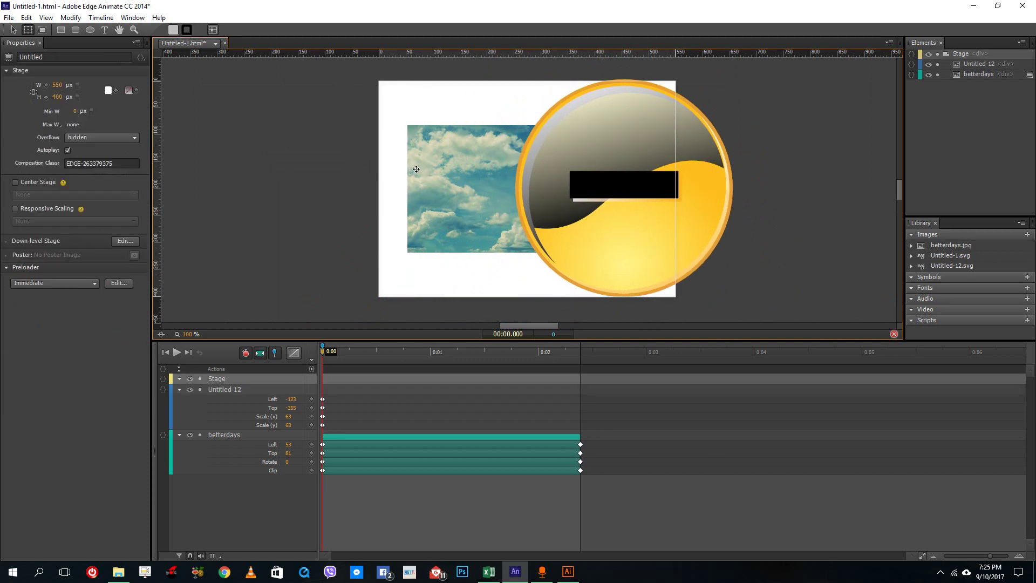
left_click(413, 171)
Step: Scale the betterdays clouds image to 152% (about 550 × 359 px) and reposition it behind the button
left_click_drag(427, 186, 402, 194)
left_click_drag(366, 124, 316, 88)
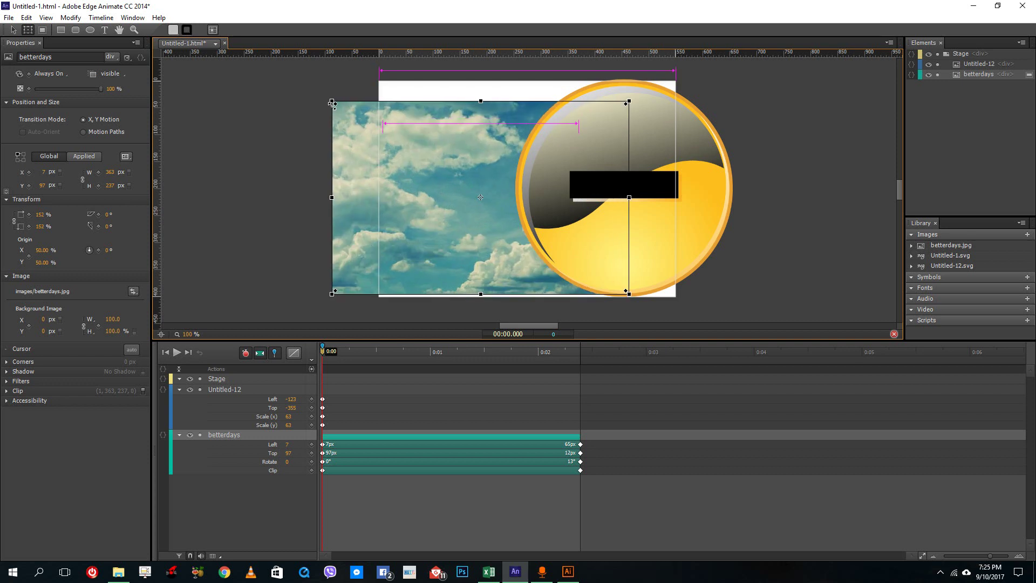
mouse_move(417, 157)
left_mouse_down()
mouse_move(455, 151)
mouse_move(433, 161)
left_mouse_up()
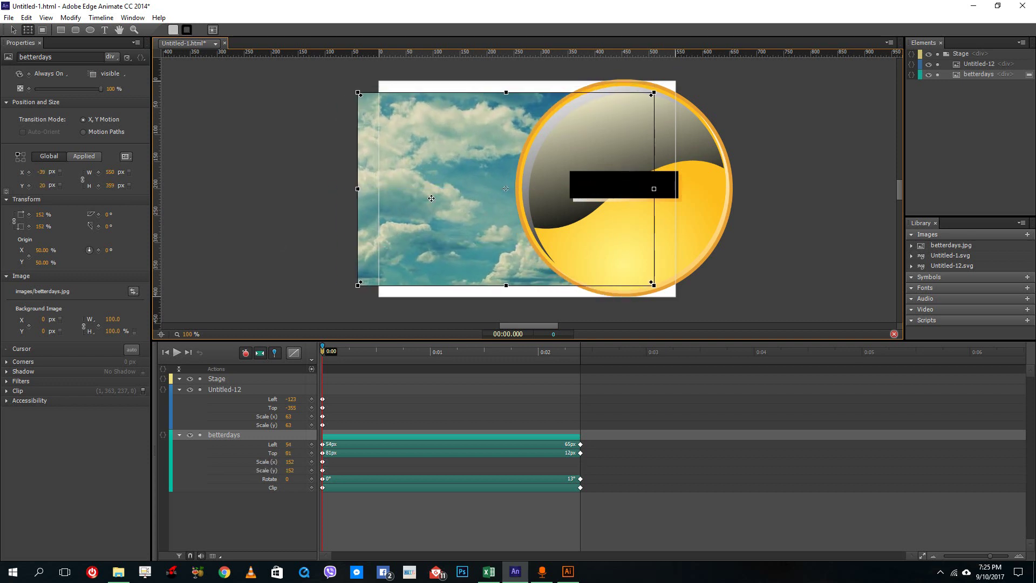
left_click(817, 144)
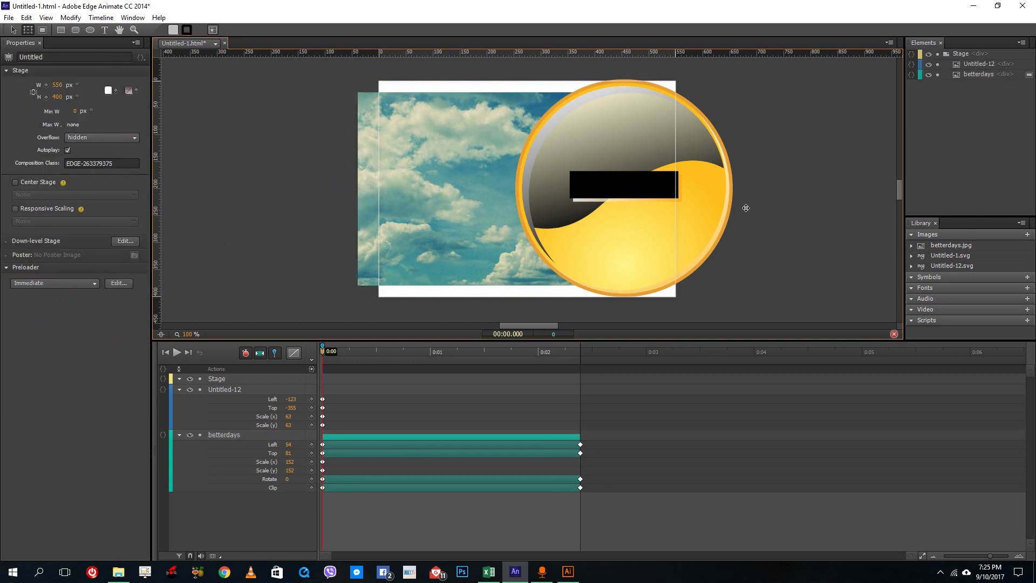